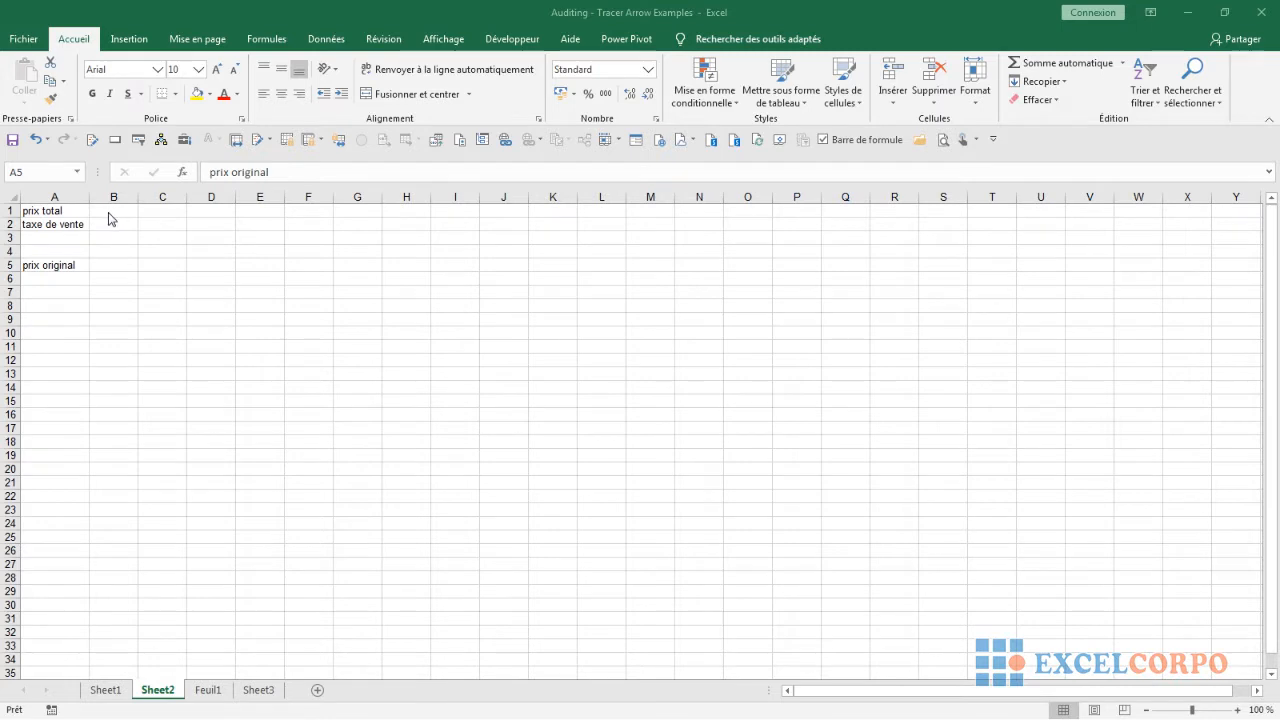
Step: Enter 1068 as the total price in cell B1
left_click(108, 212)
left_click(113, 215)
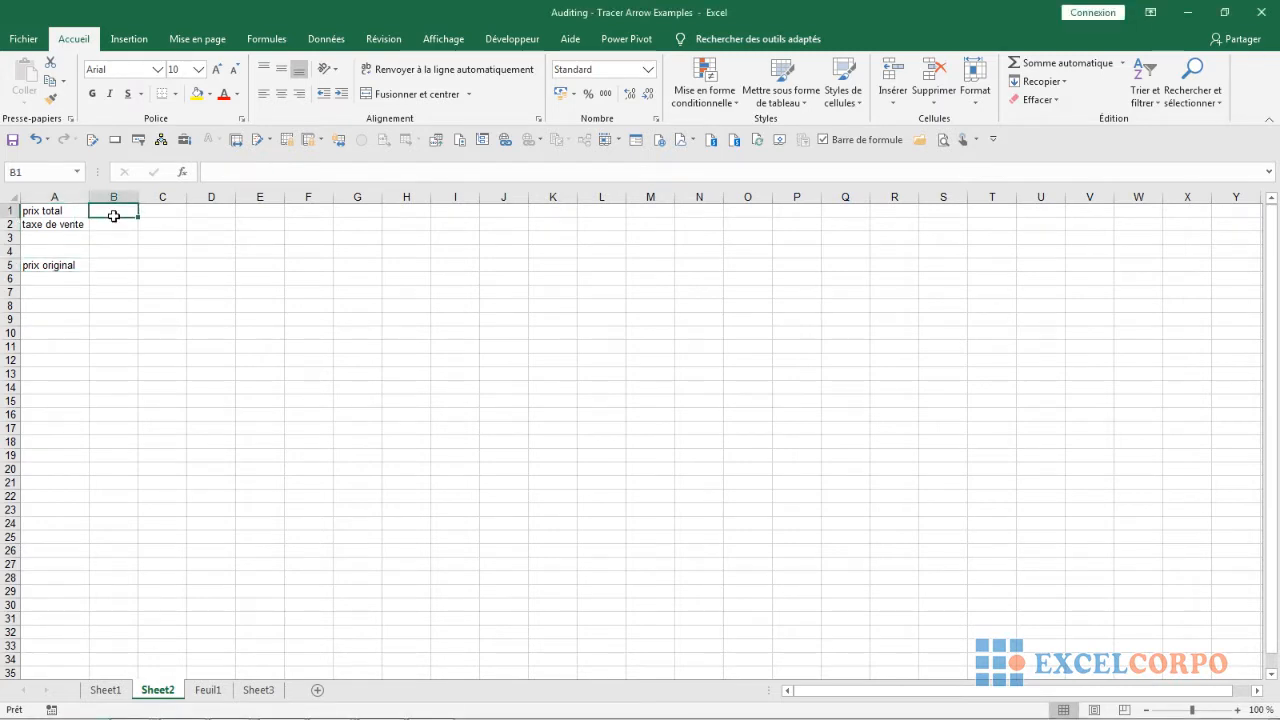
type("1")
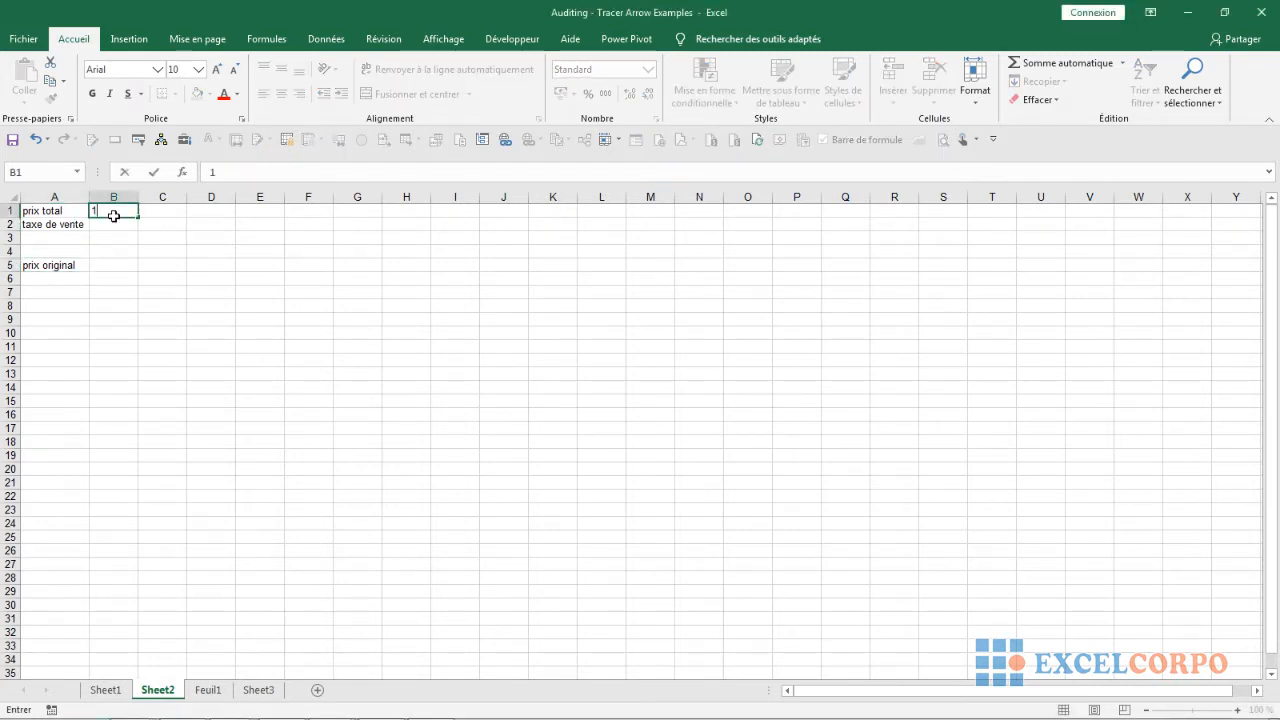
left_click(35, 141)
type("10")
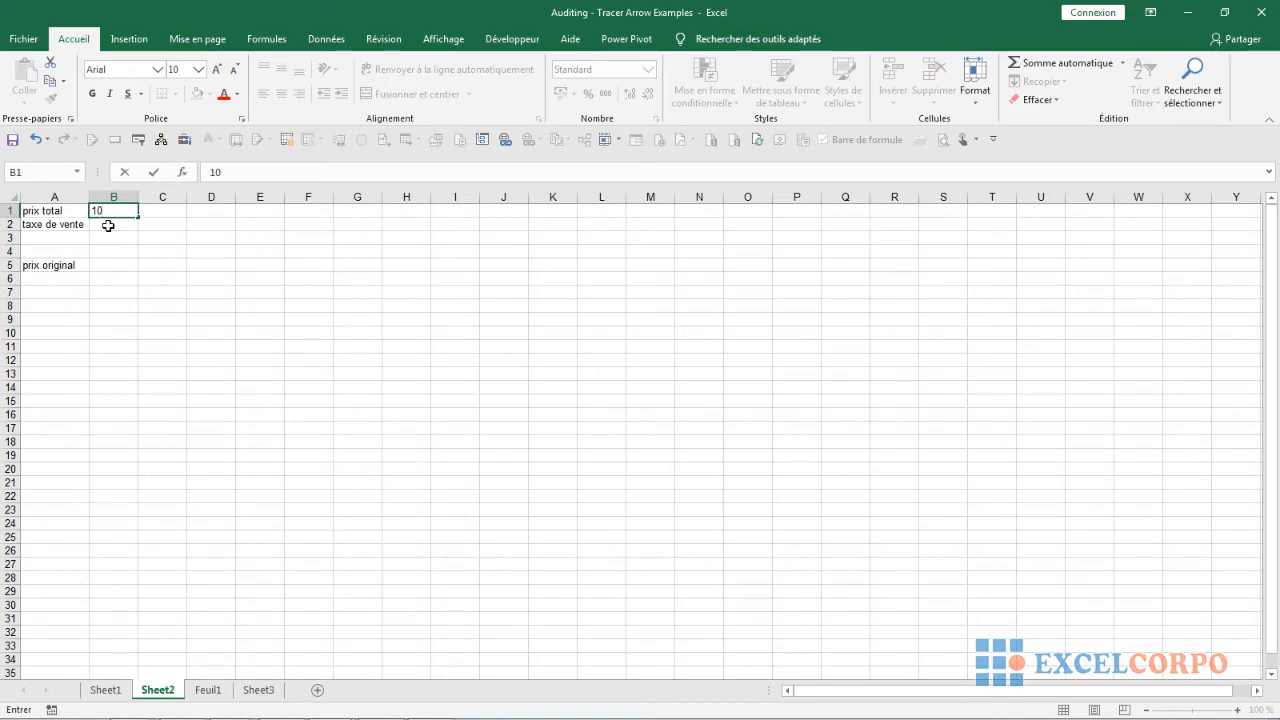
type("68")
Step: Enter 7% as the sales tax in cell B2
left_click(117, 227)
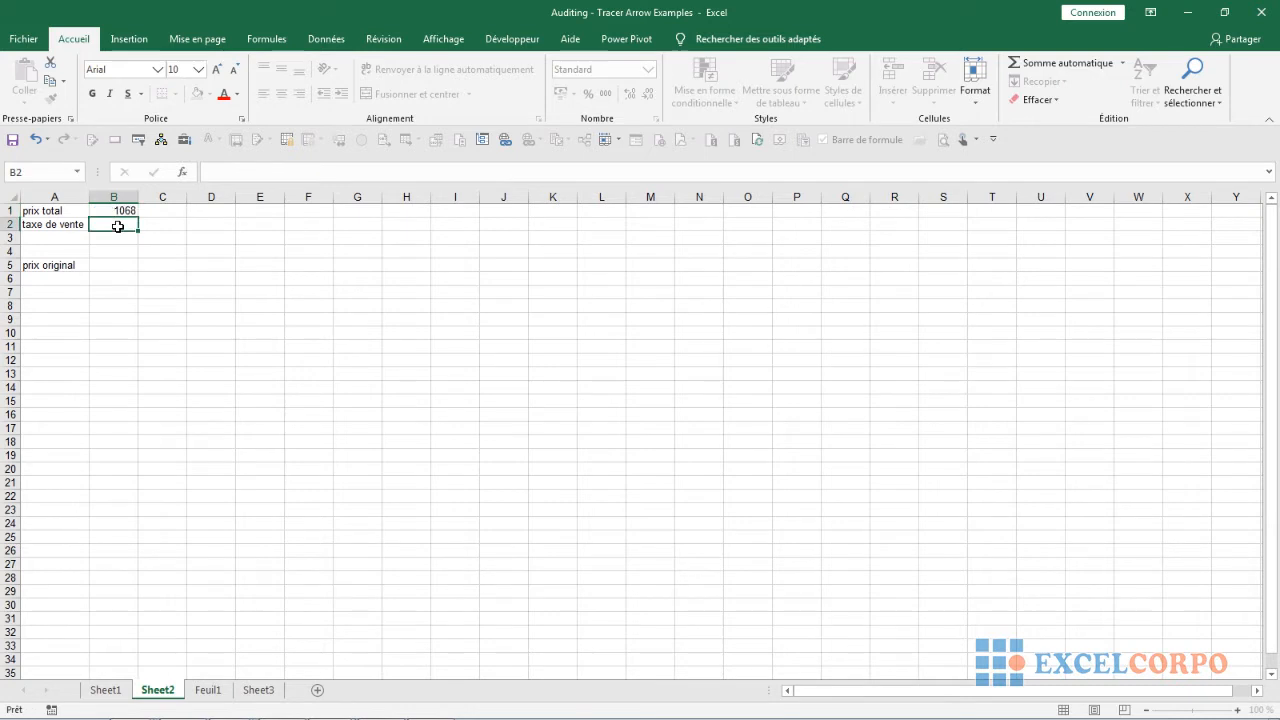
type("7ù%")
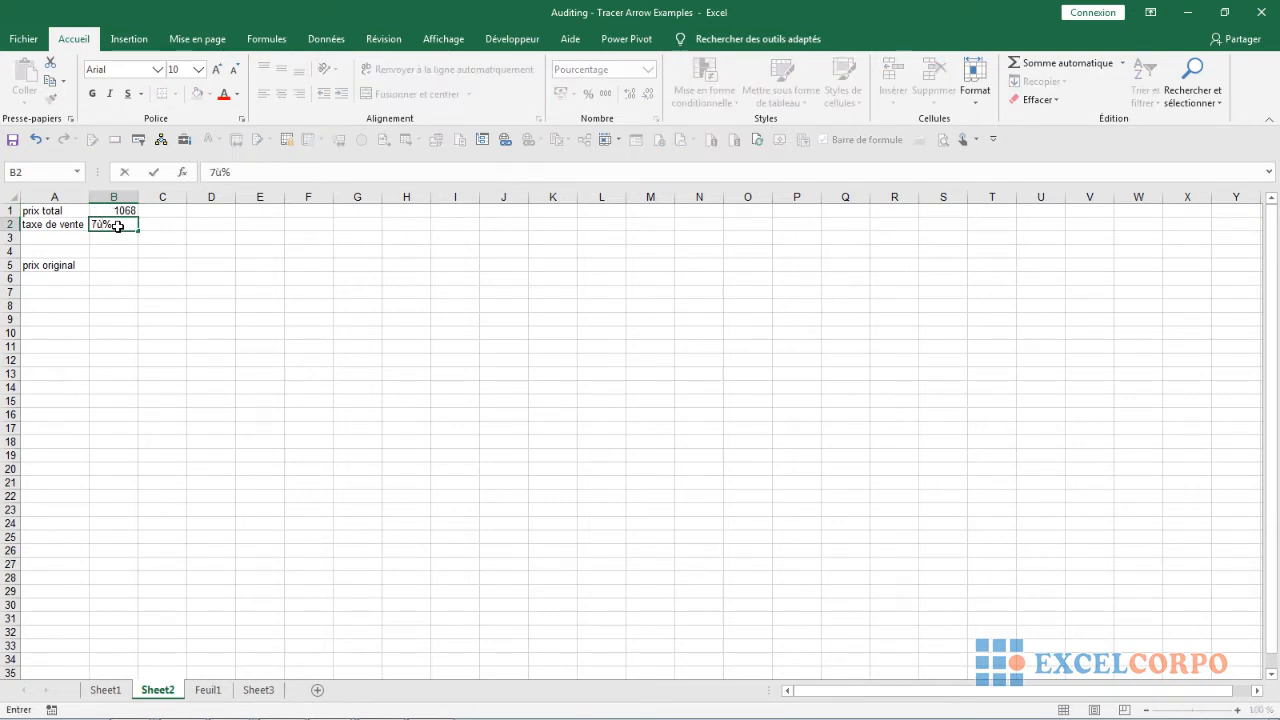
key("BackSpace")
left_click(240, 333)
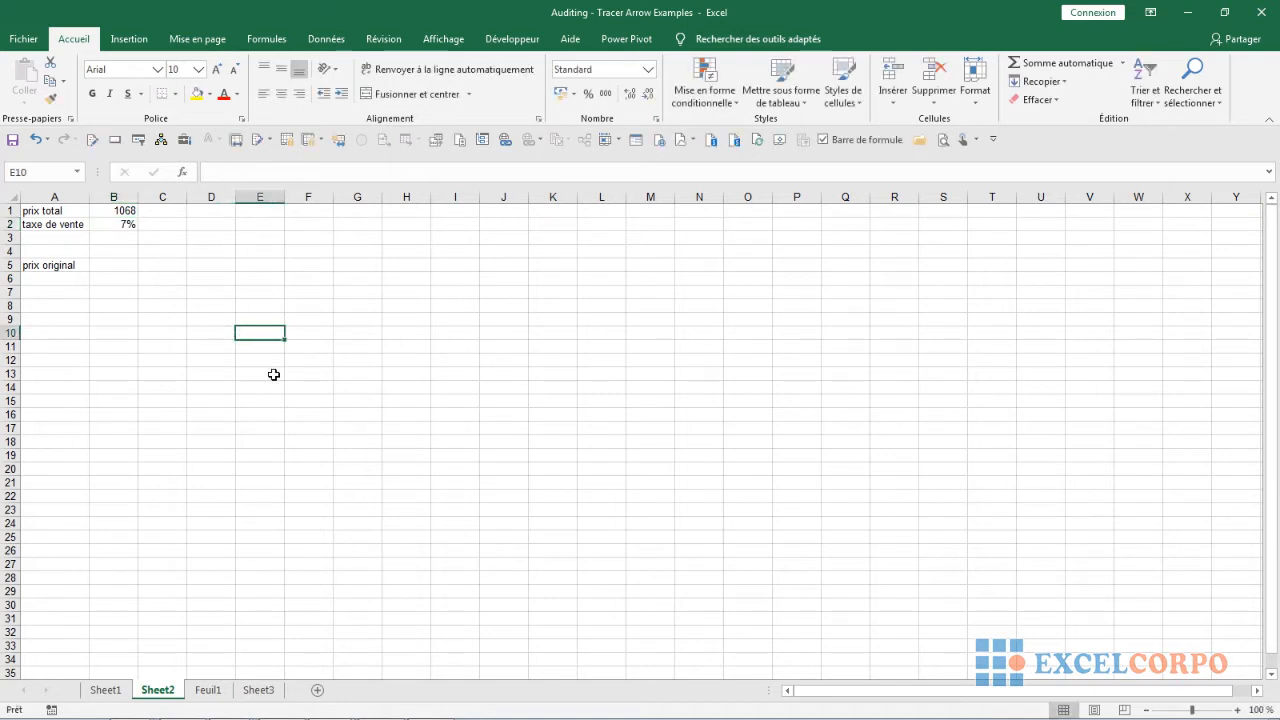
Step: Try to enter the incomplete formula =jours(B1 in cell F12 and dismiss the error message
left_click(306, 359)
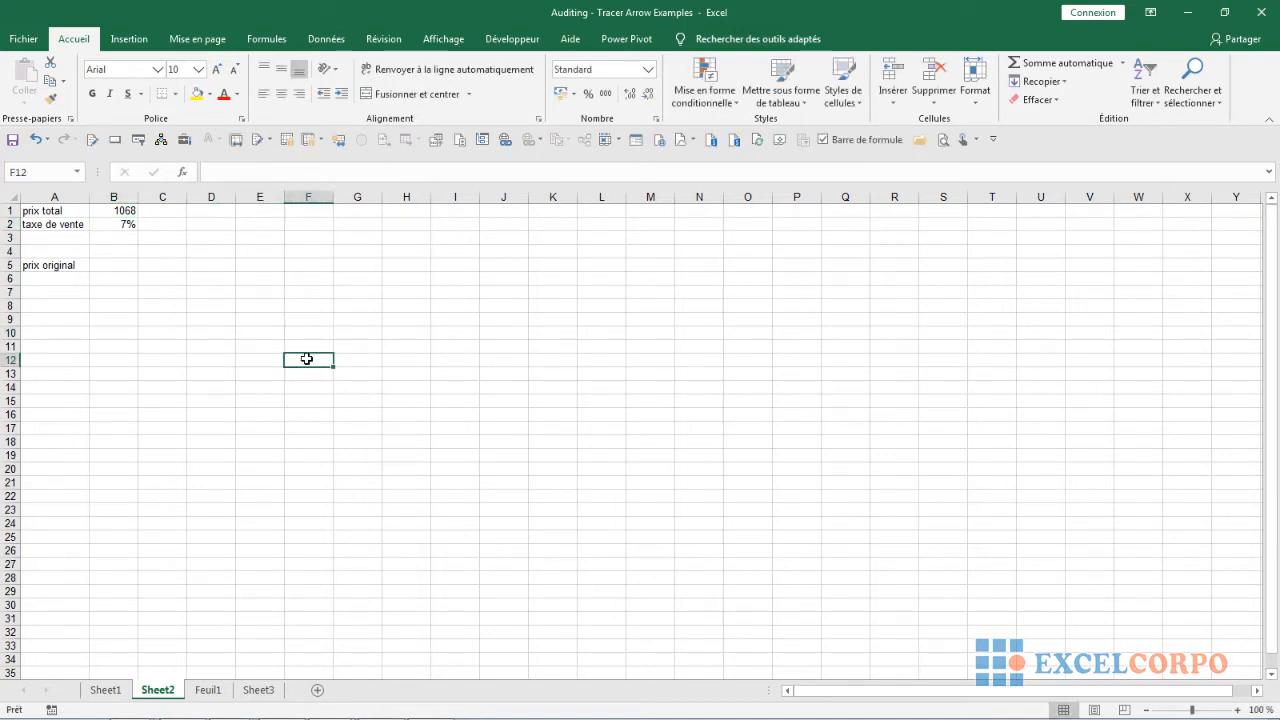
type("=jour")
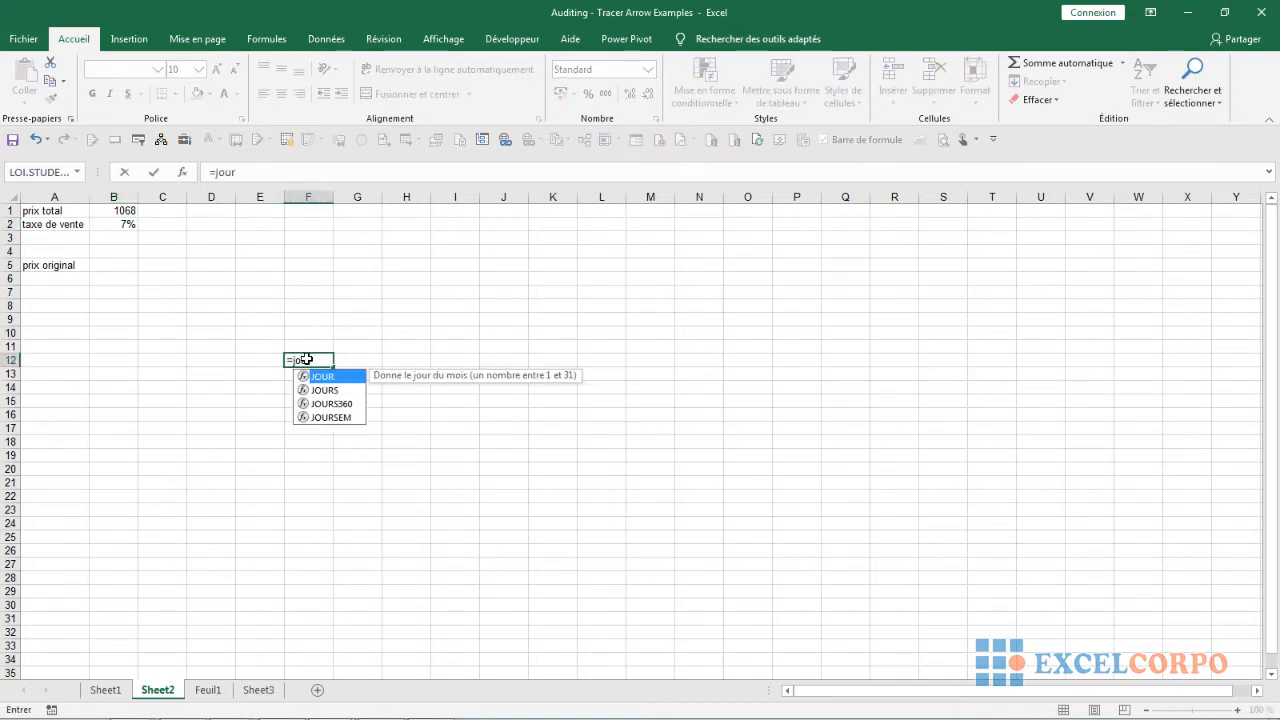
type("s")
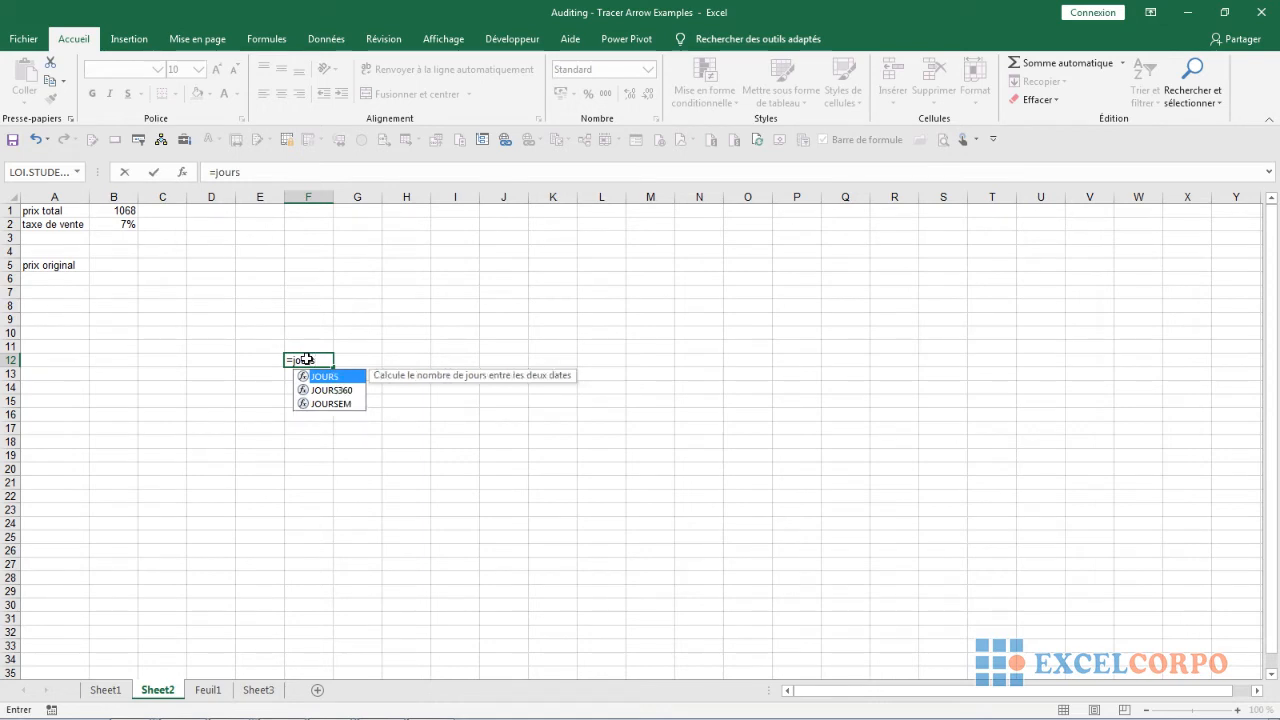
type("(")
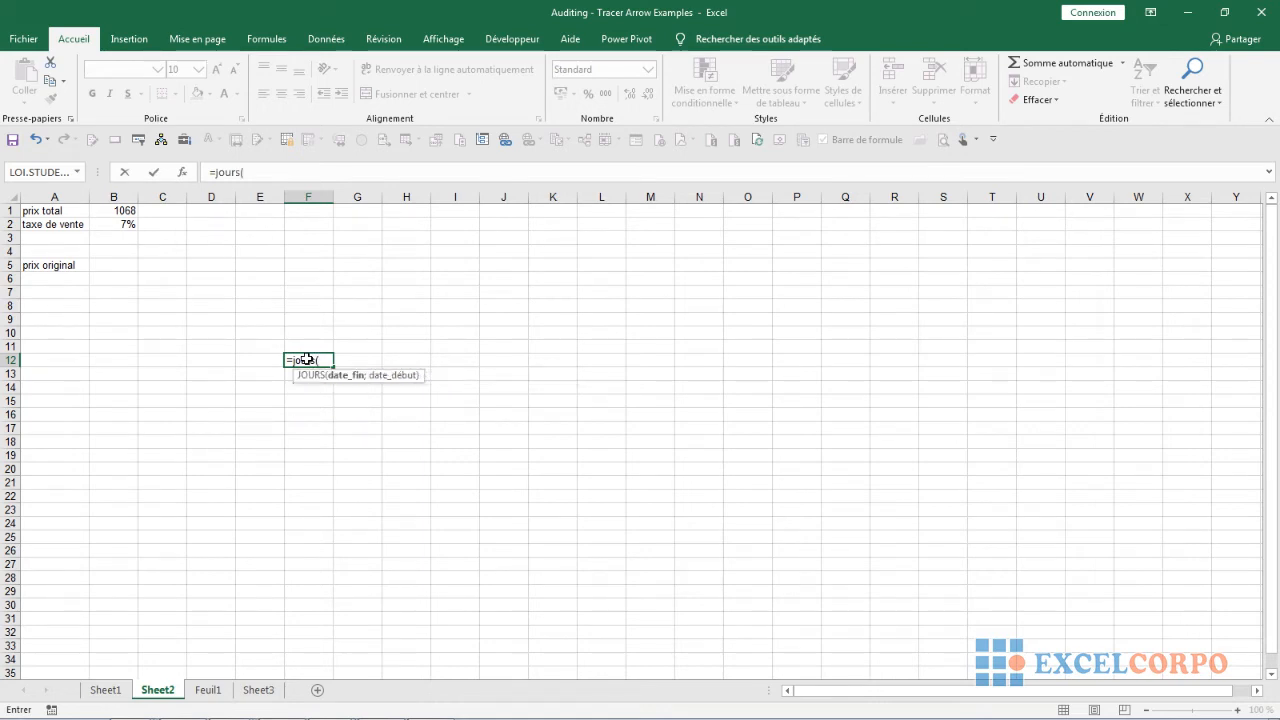
type("B1")
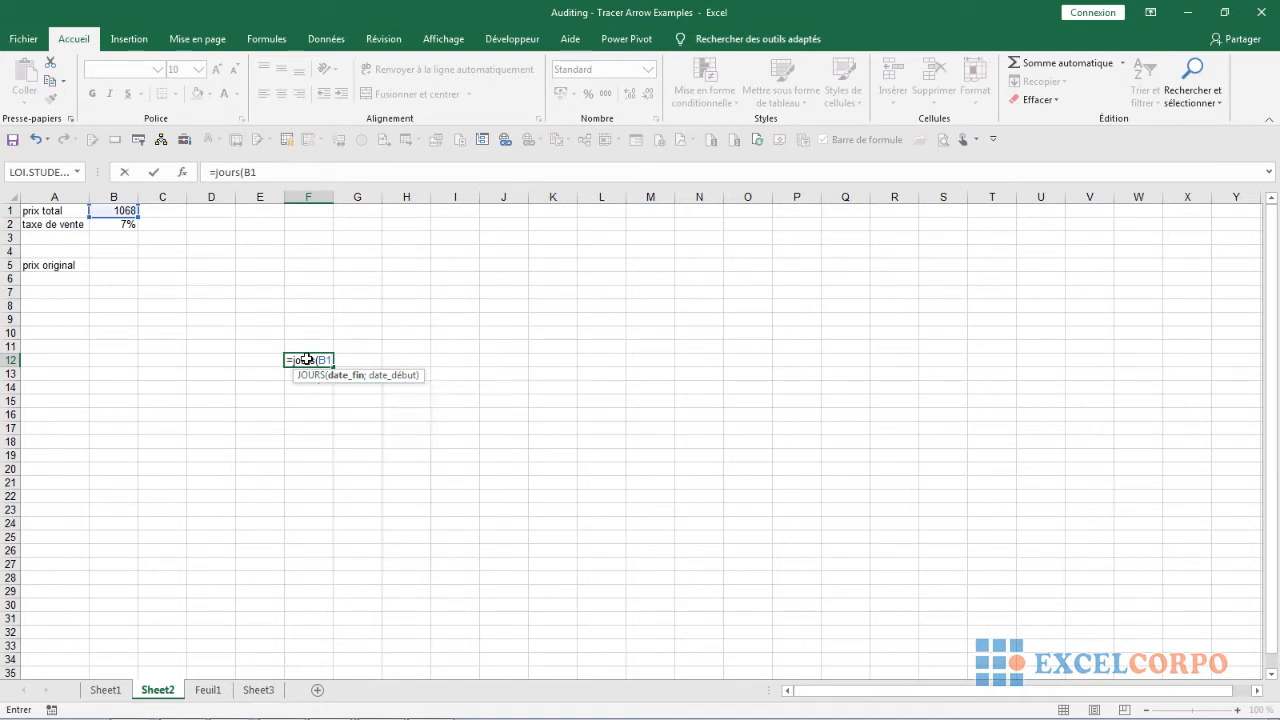
key("Return")
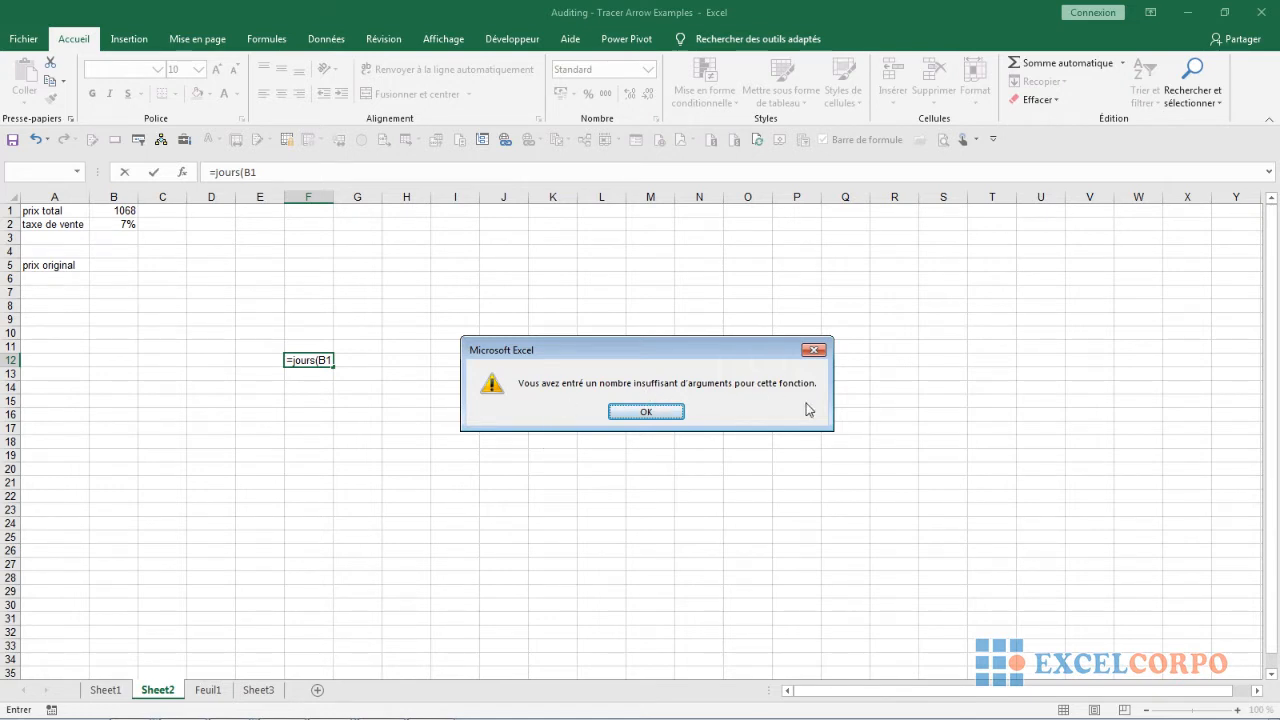
left_click(660, 412)
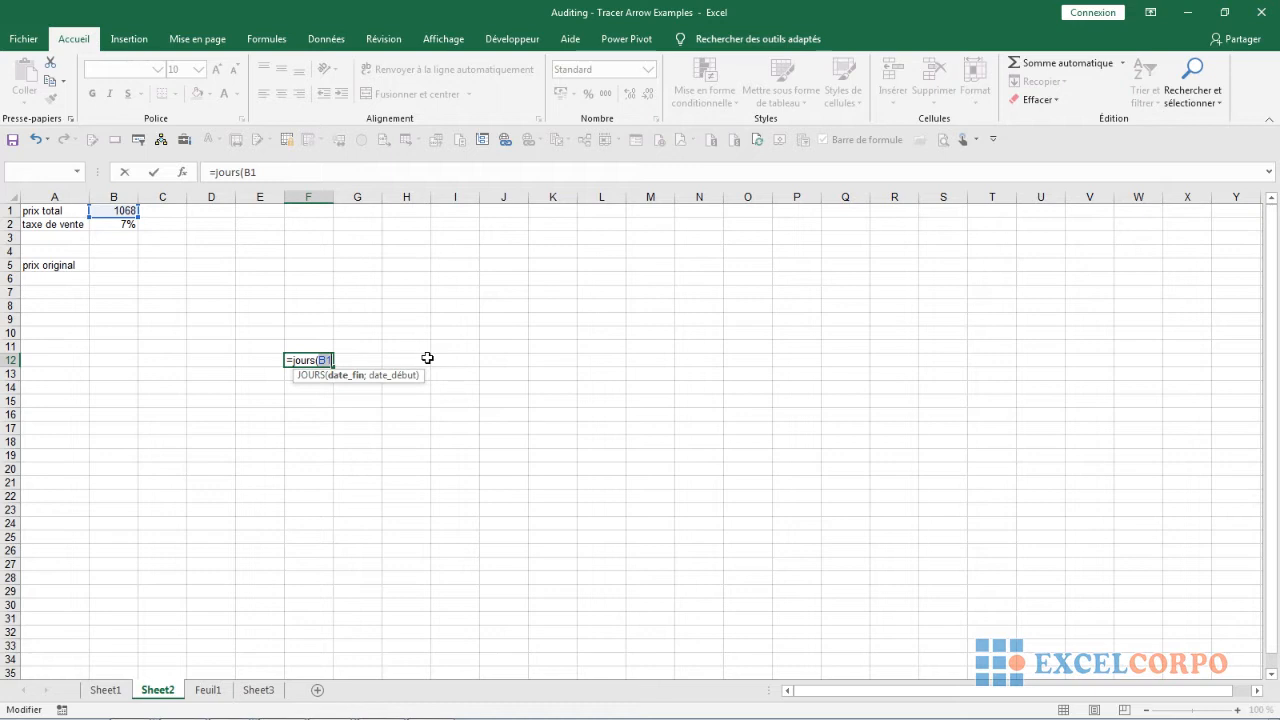
Step: Discard the JOURS formula from cell F12
key("BackSpace")
key("BackSpace")
key("BackSpace")
key("BackSpace")
key("BackSpace")
key("BackSpace")
key("BackSpace")
key("BackSpace")
key("BackSpace")
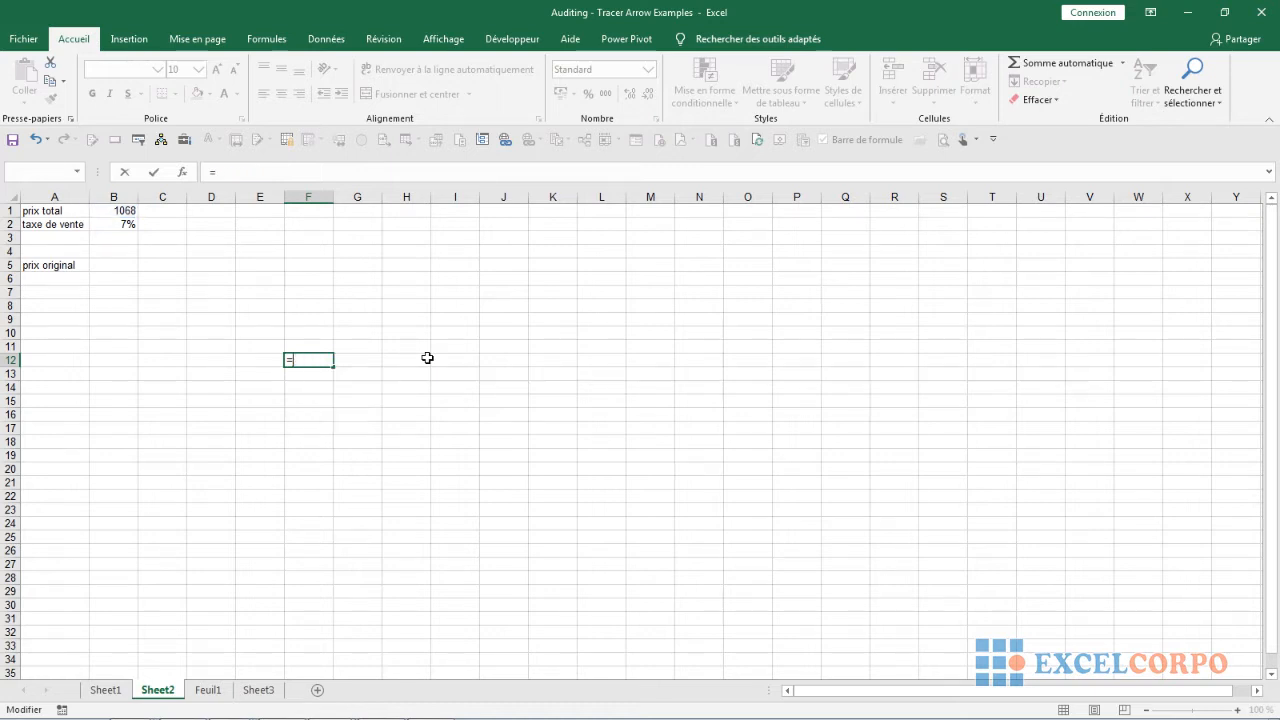
left_click(430, 452)
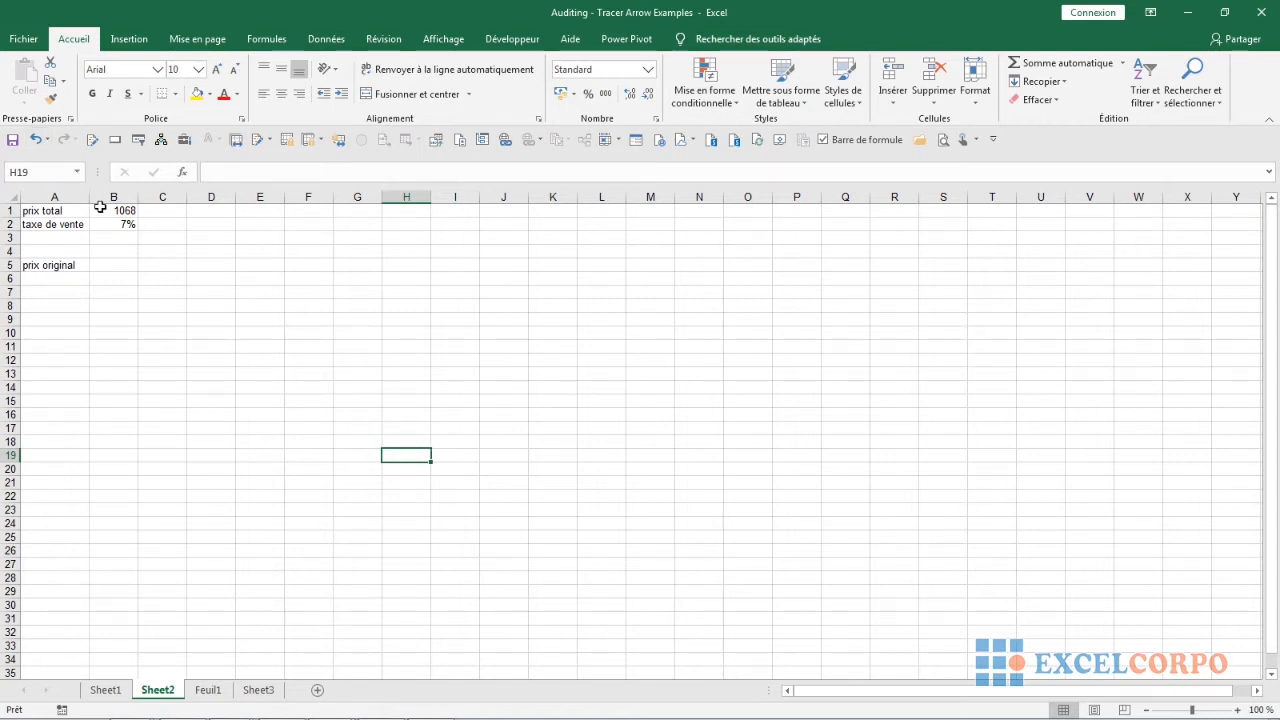
Step: Enter =B1/(1+B2 in cell B5 for the original price and accept the proposed correction to =B1/(1+B2)
left_click(113, 268)
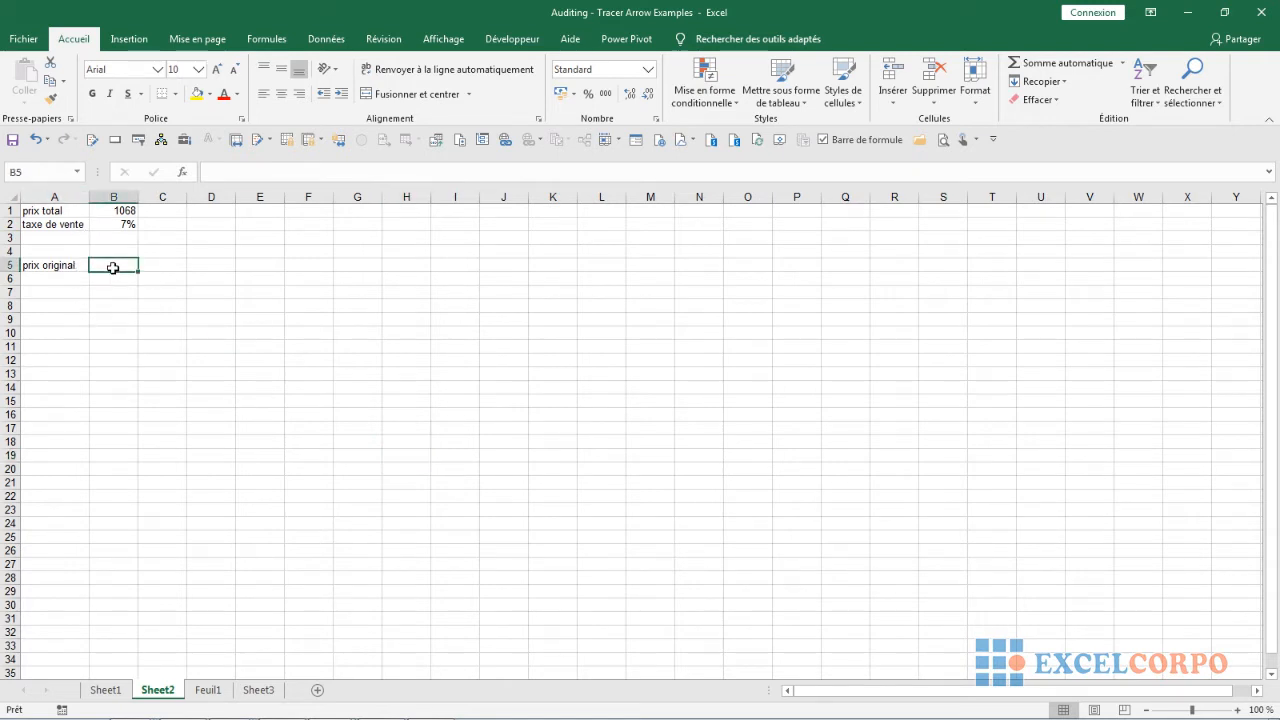
type("=")
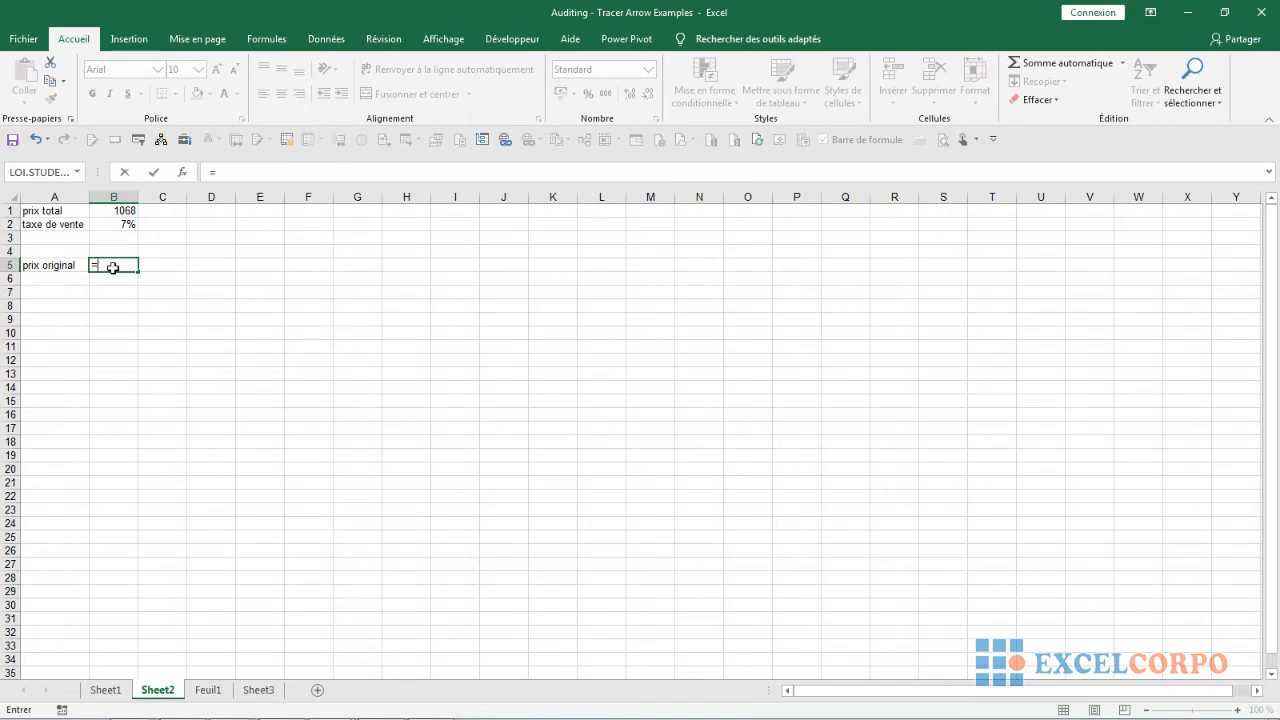
type("B1")
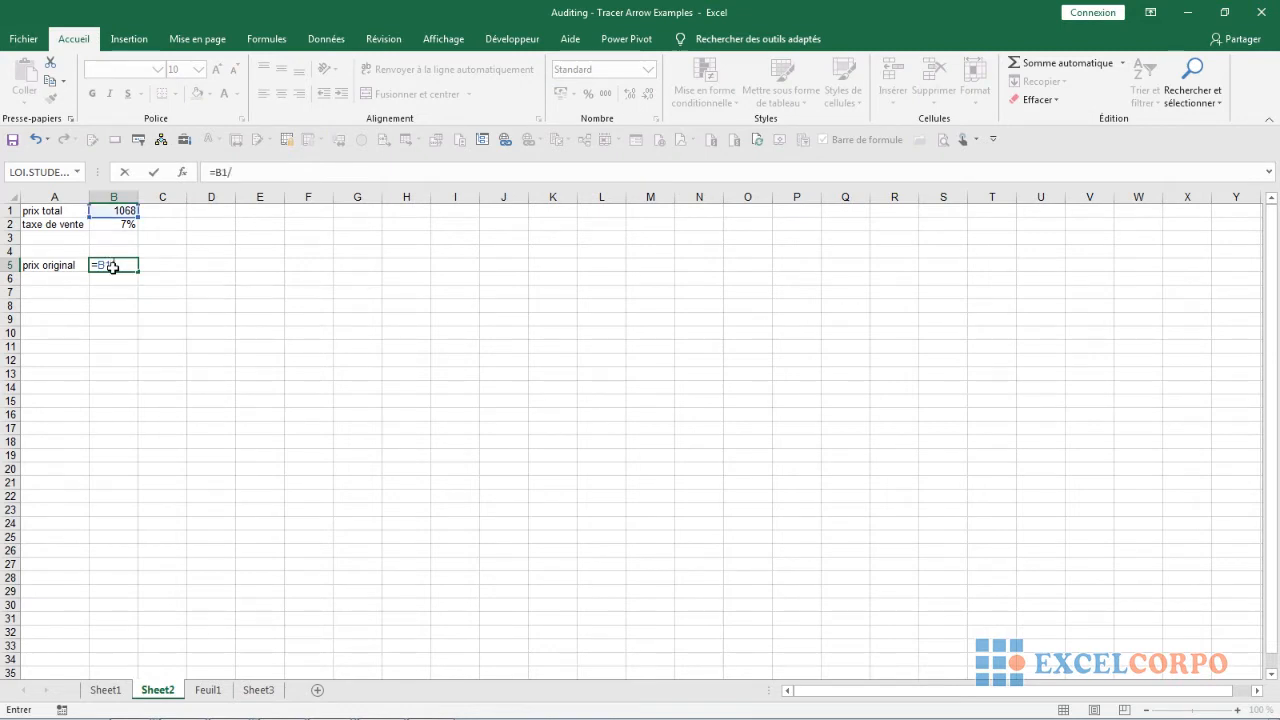
type("/(1+")
key("Up")
key("Up")
key("Up")
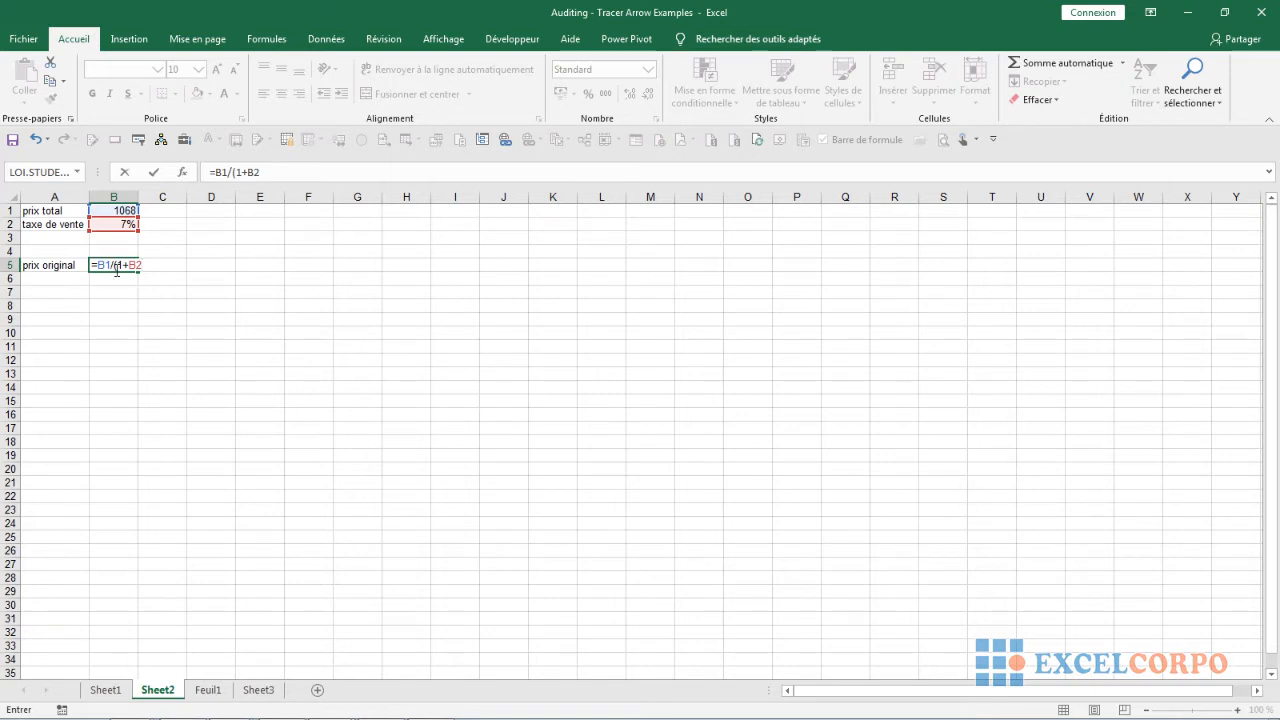
key("Return")
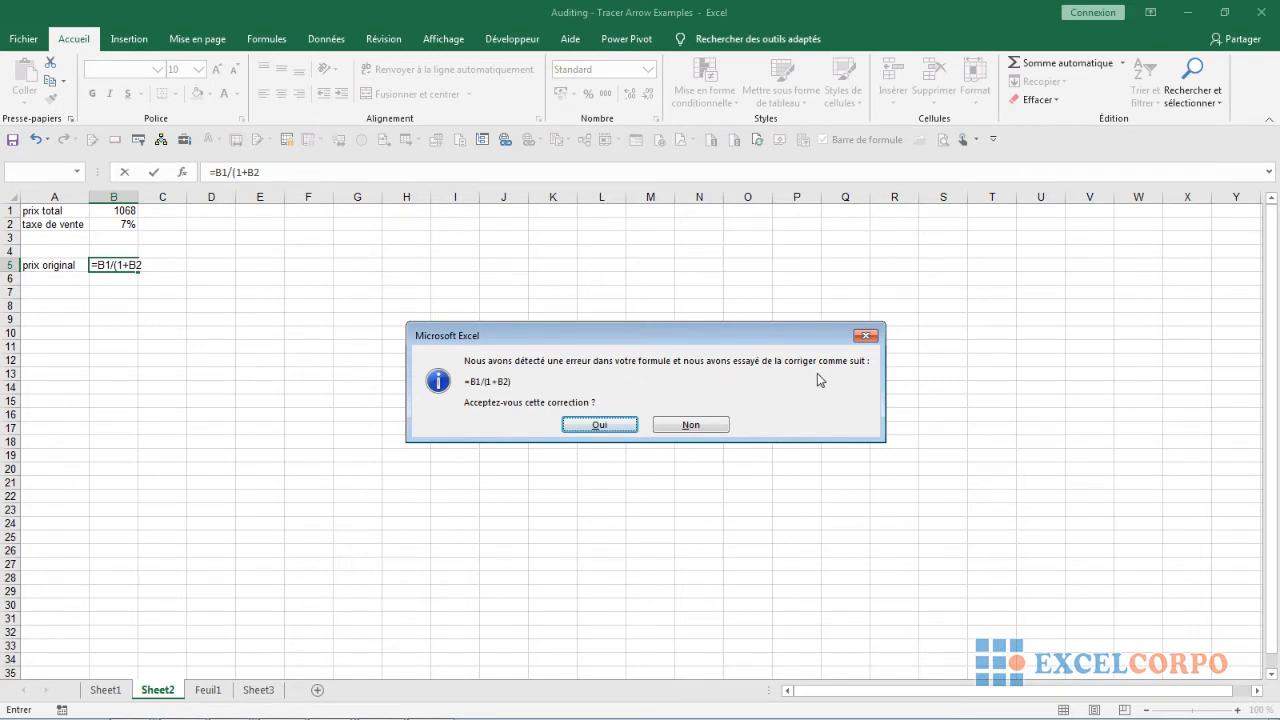
left_click(597, 433)
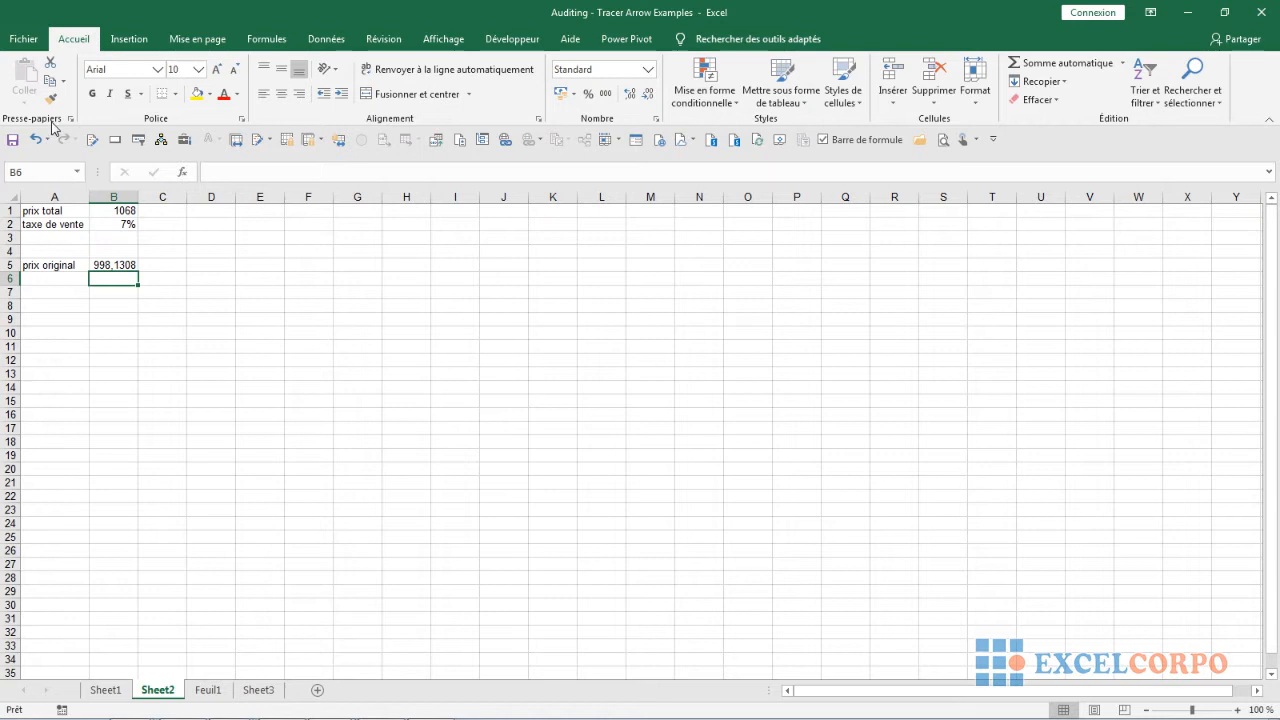
Step: Insert a second opening parenthesis before the 1 in the original price formula in B5
key("Up")
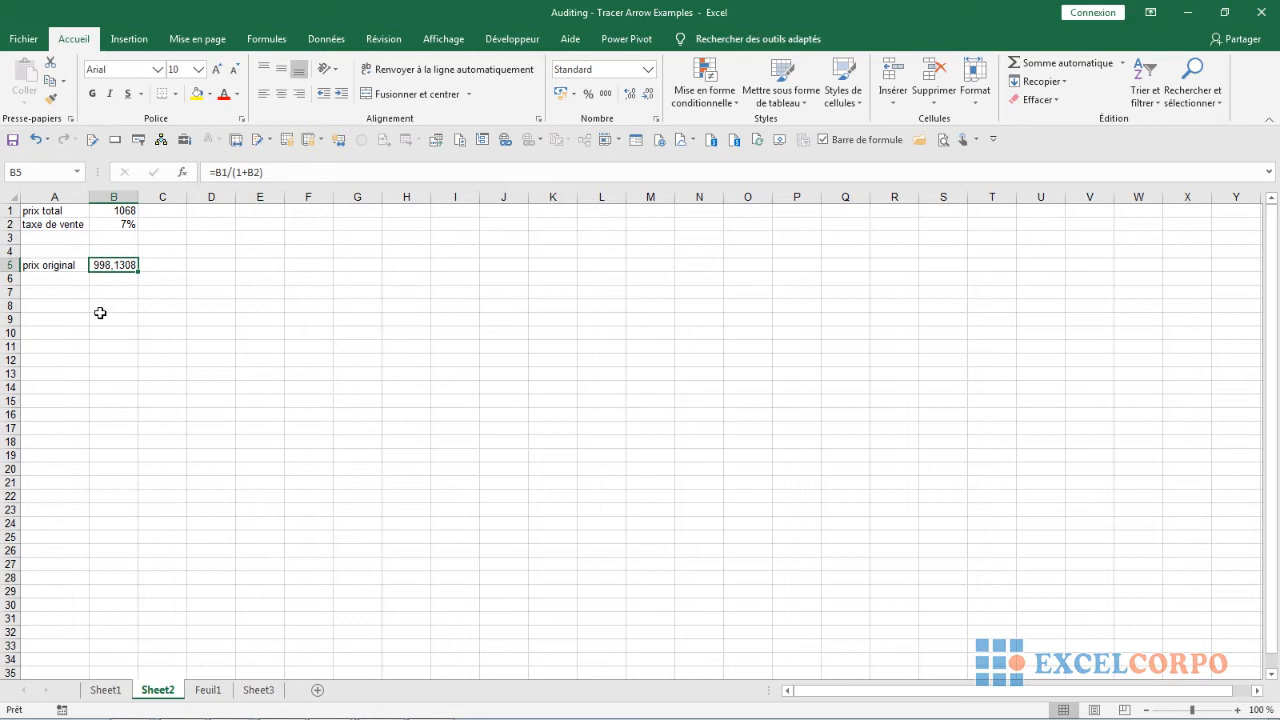
left_click(260, 172)
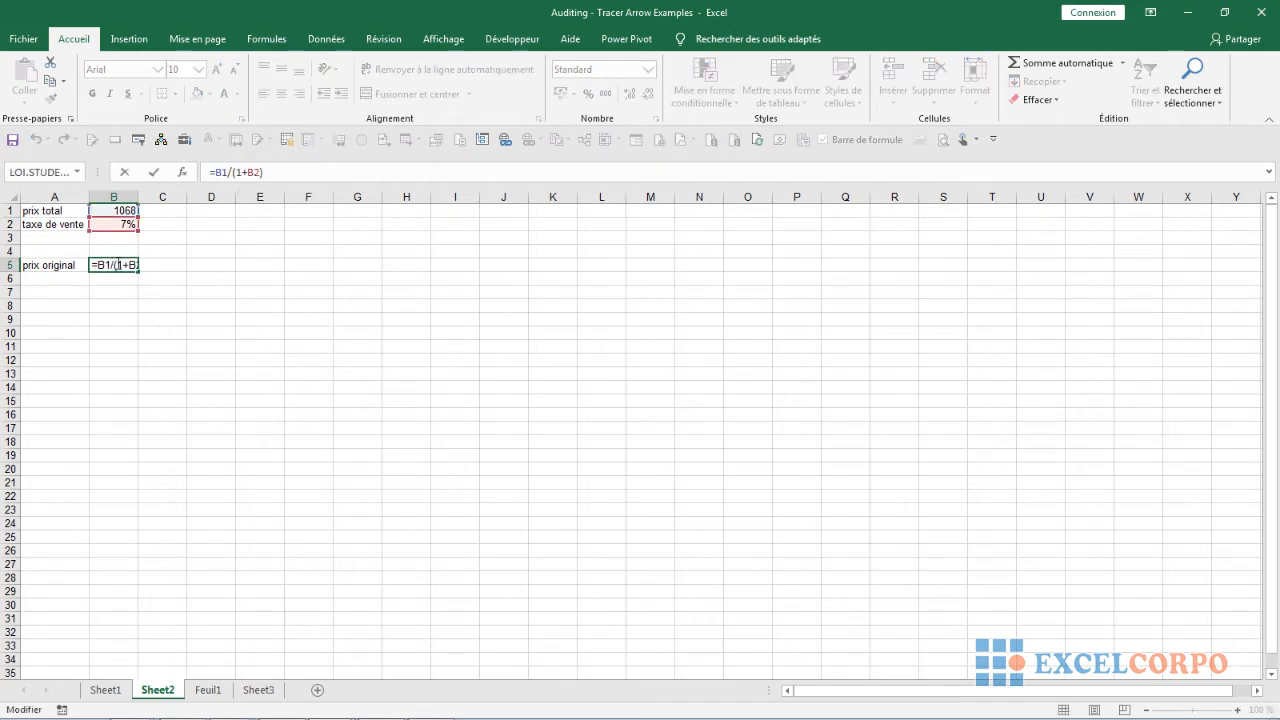
left_click(119, 265)
left_click(268, 170)
key("Left")
key("Left")
key("Left")
key("Left")
key("Left")
type(")")
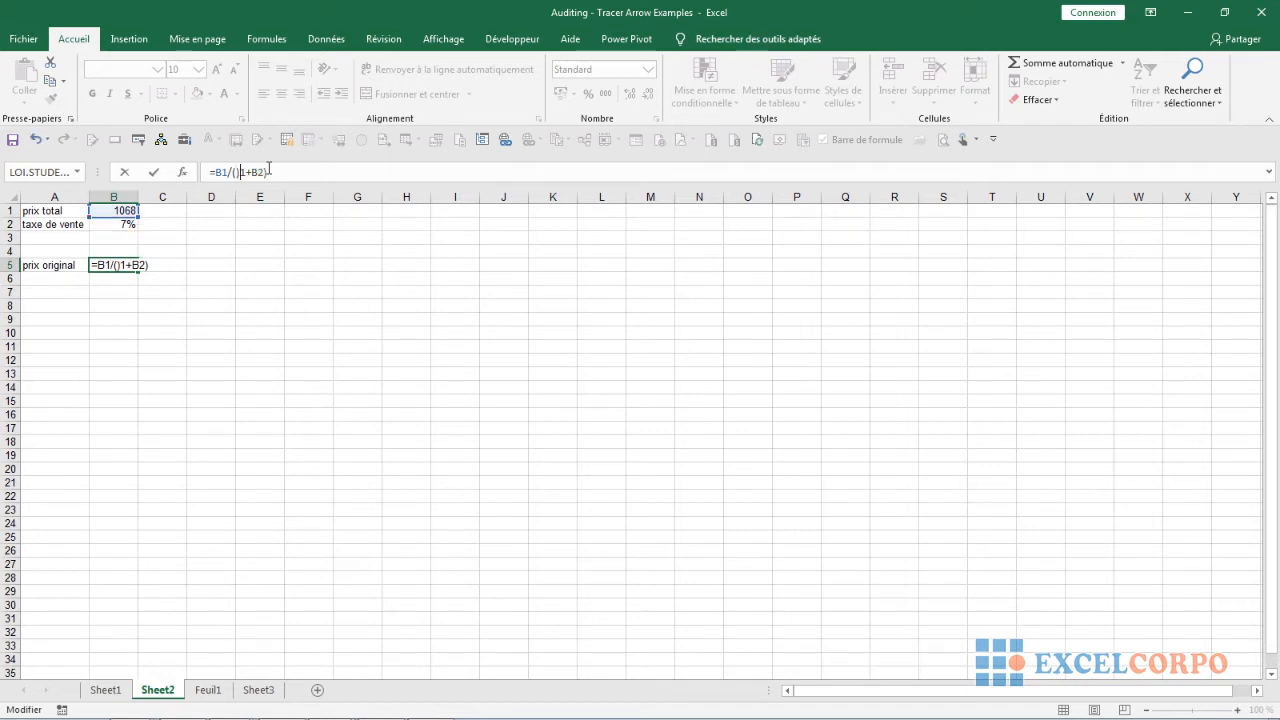
key("BackSpace")
type("(")
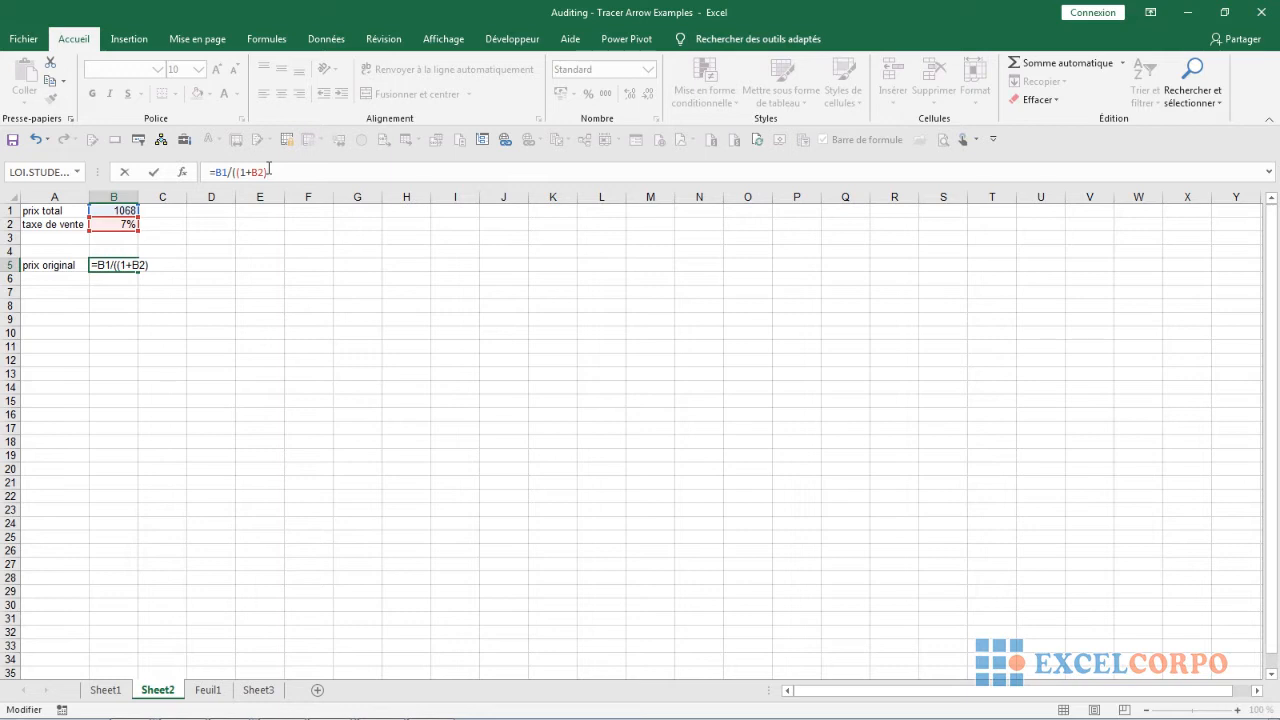
Step: Extend the formula in B5 with a multiplication by (B1+15), giving =B1/((1+B2)*(B1+15))
type("*(")
left_click(121, 212)
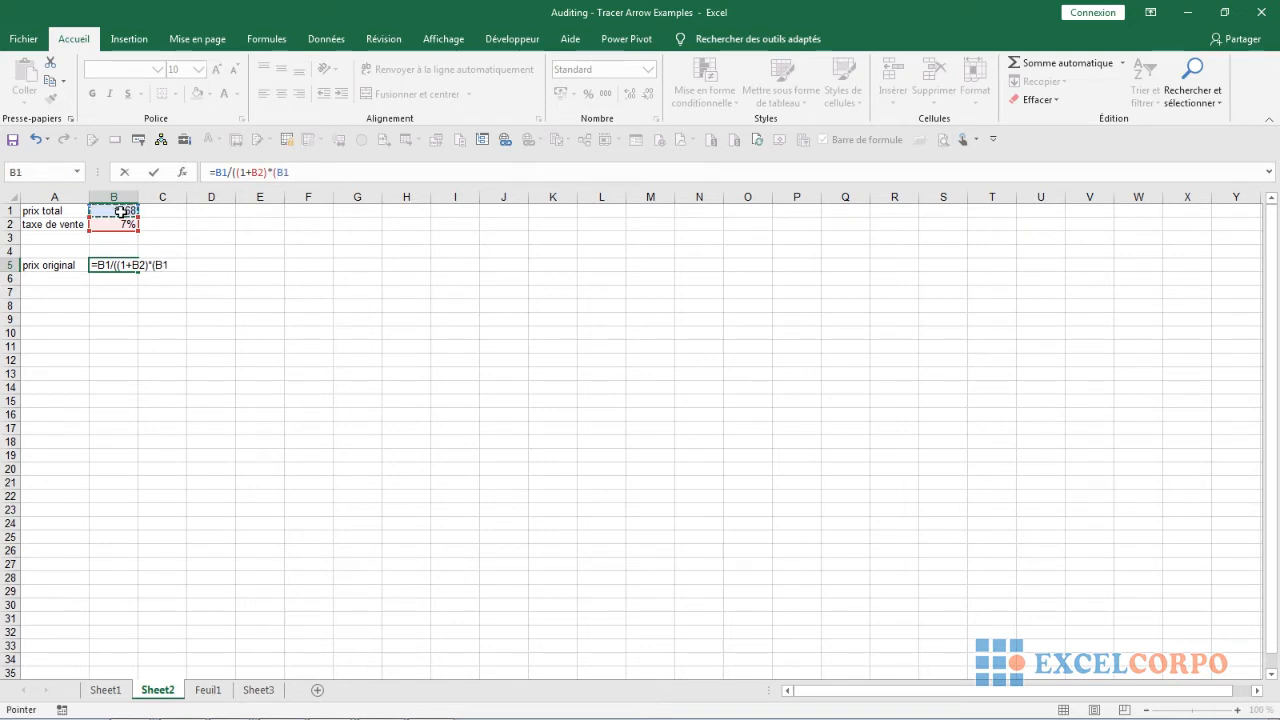
type("+15")
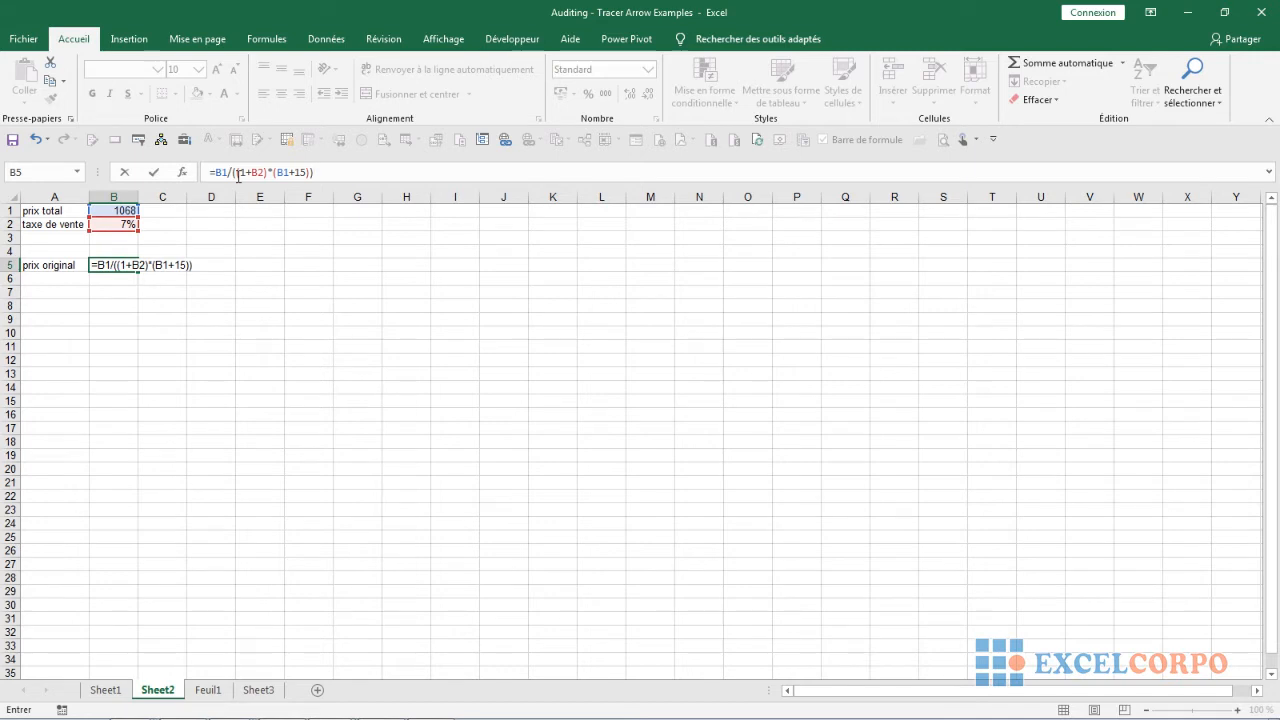
Step: Remove and re-enter the final closing parenthesis of the formula in B5
left_click_drag(237, 175, 262, 173)
left_click(324, 172)
key("BackSpace")
left_click(234, 172)
left_click(311, 173)
type(")")
Step: Step back through the formula in B5 to examine how its parentheses pair up
key("Left")
key("Left")
key("Left")
key("Left")
key("Left")
key("Left")
key("Left")
key("Left")
key("Left")
key("Left")
key("Left")
key("Left")
key("Left")
key("Left")
key("Left")
key("Left")
Step: Undo the last closing parenthesis, try to commit =B1/((1+B2)*(B1+15), reject the proposed correction and dismiss the error
left_click(36, 140)
key("Return")
left_click(700, 424)
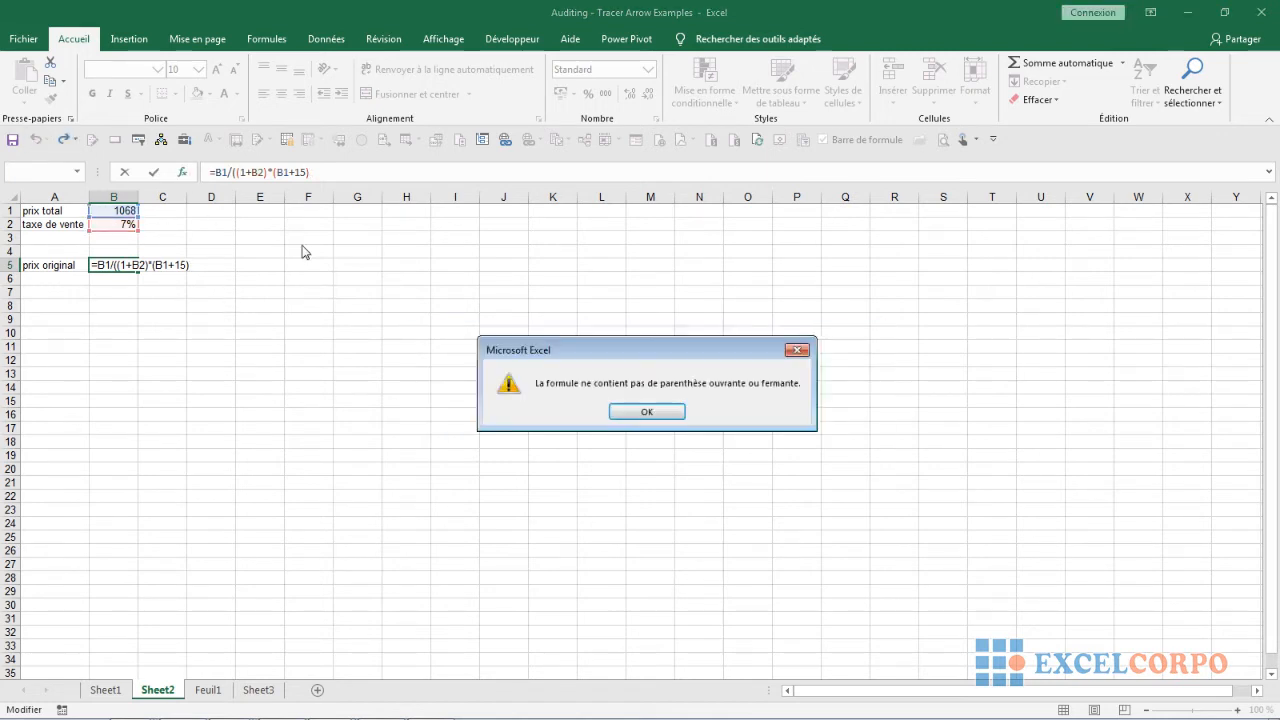
key("Return")
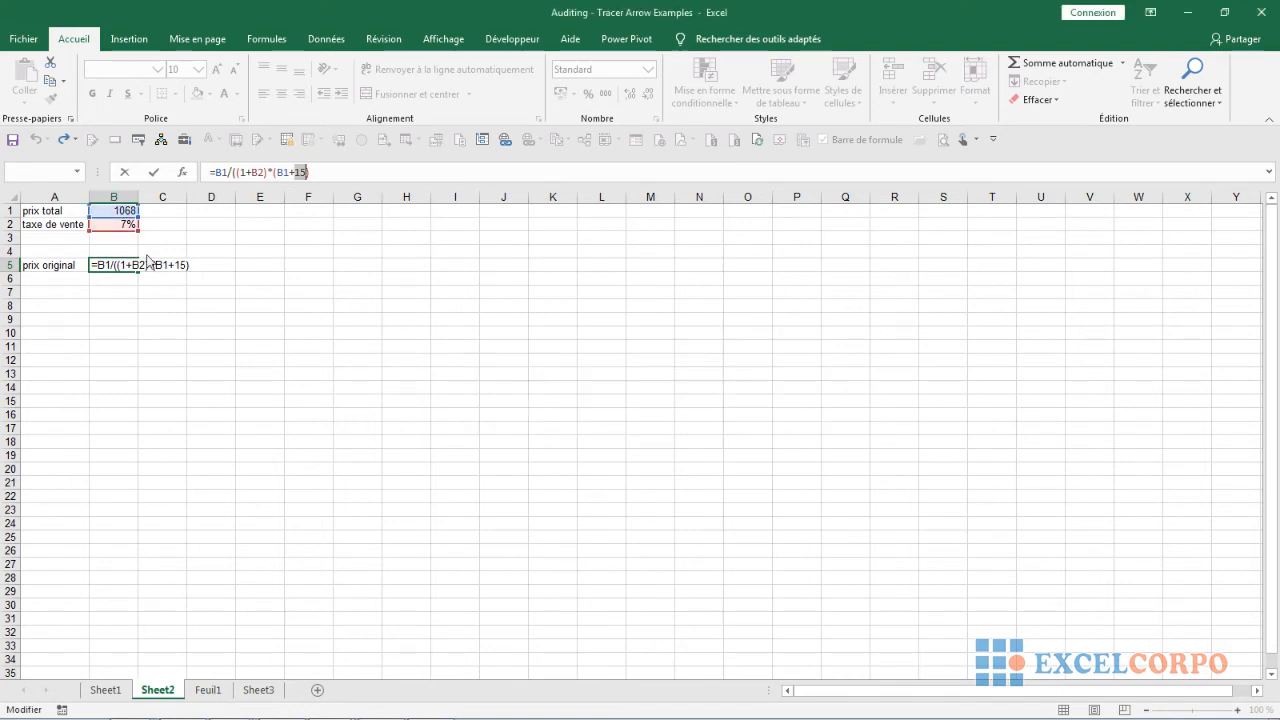
Step: Add the missing closing parenthesis and commit =B1/((1+B2)*(B1+15)) in cell B5
left_click(330, 172)
type(")")
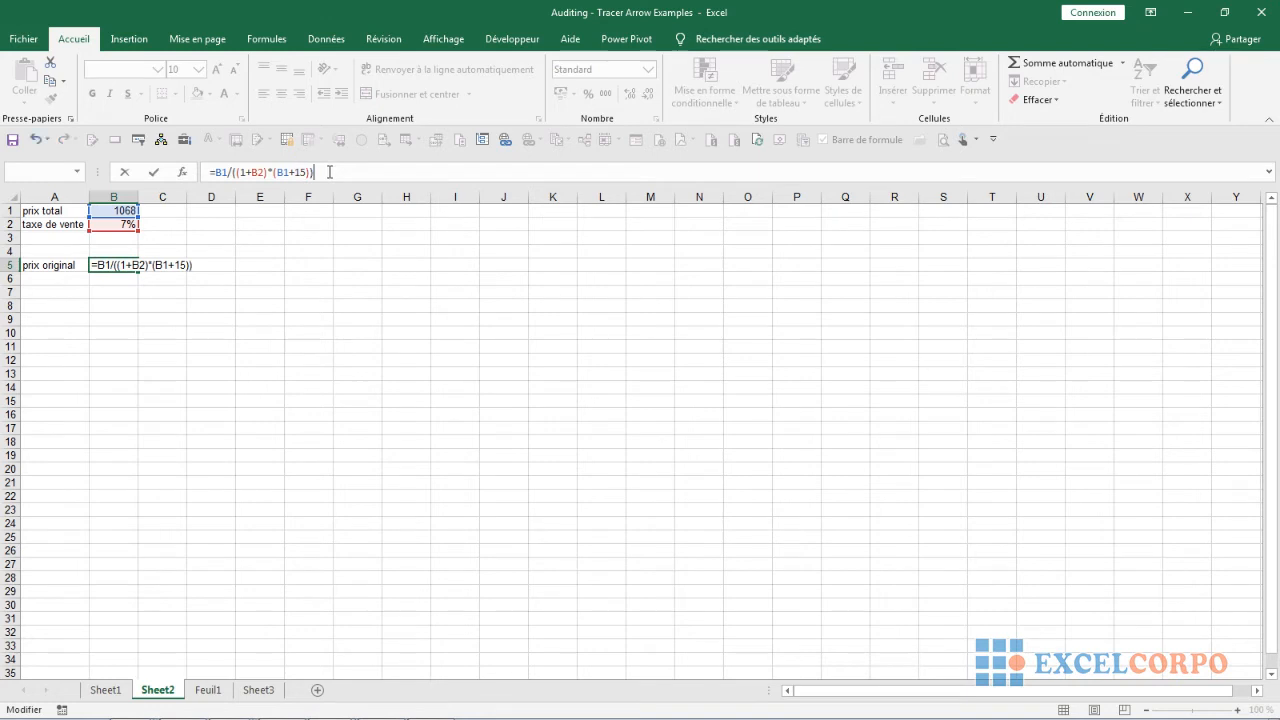
key("Return")
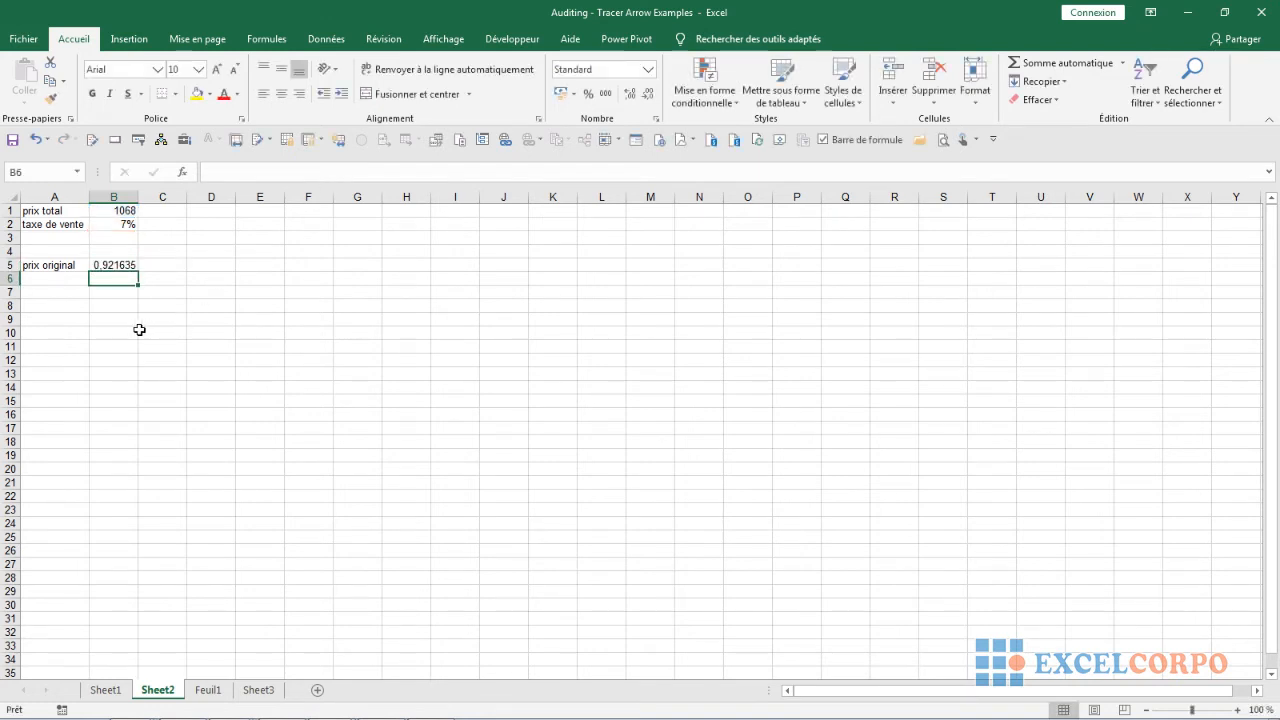
Step: Undo the last formula change in cell B5
left_click(151, 357)
key("ctrl+z")
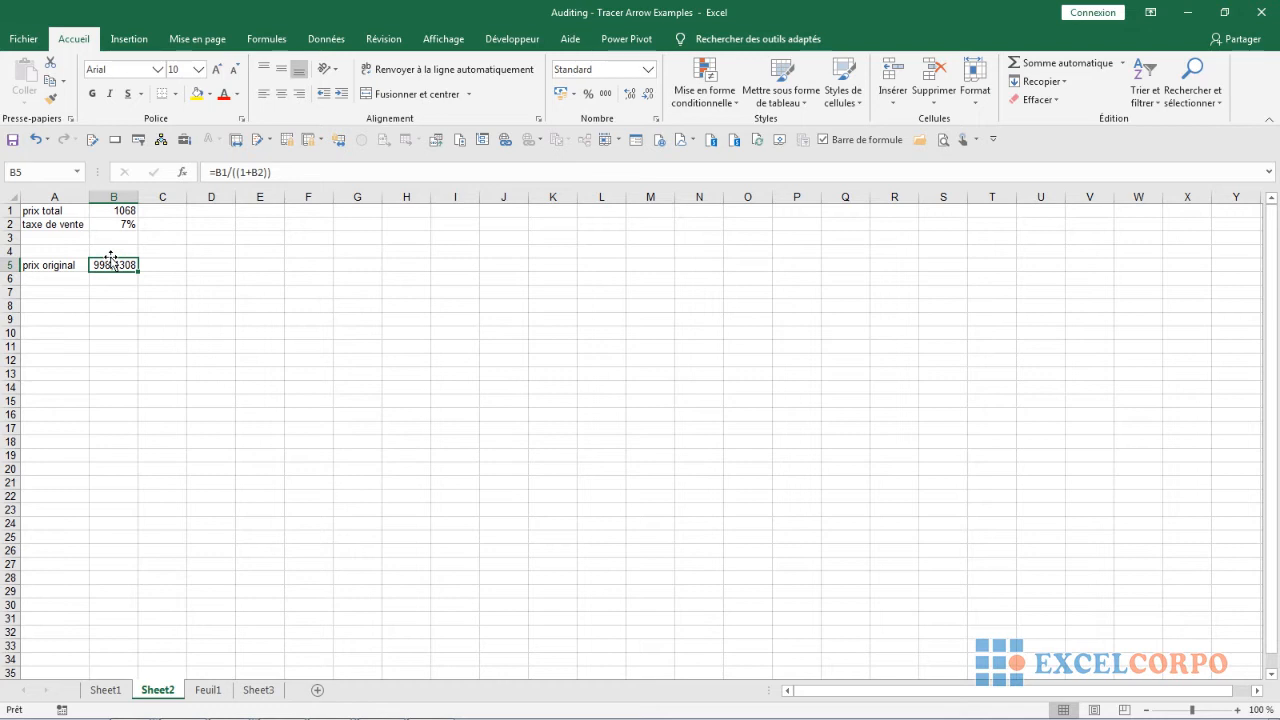
left_click(105, 304)
Step: Open the Evaluate Formula tool for the original price formula in cell B5
left_click(108, 265)
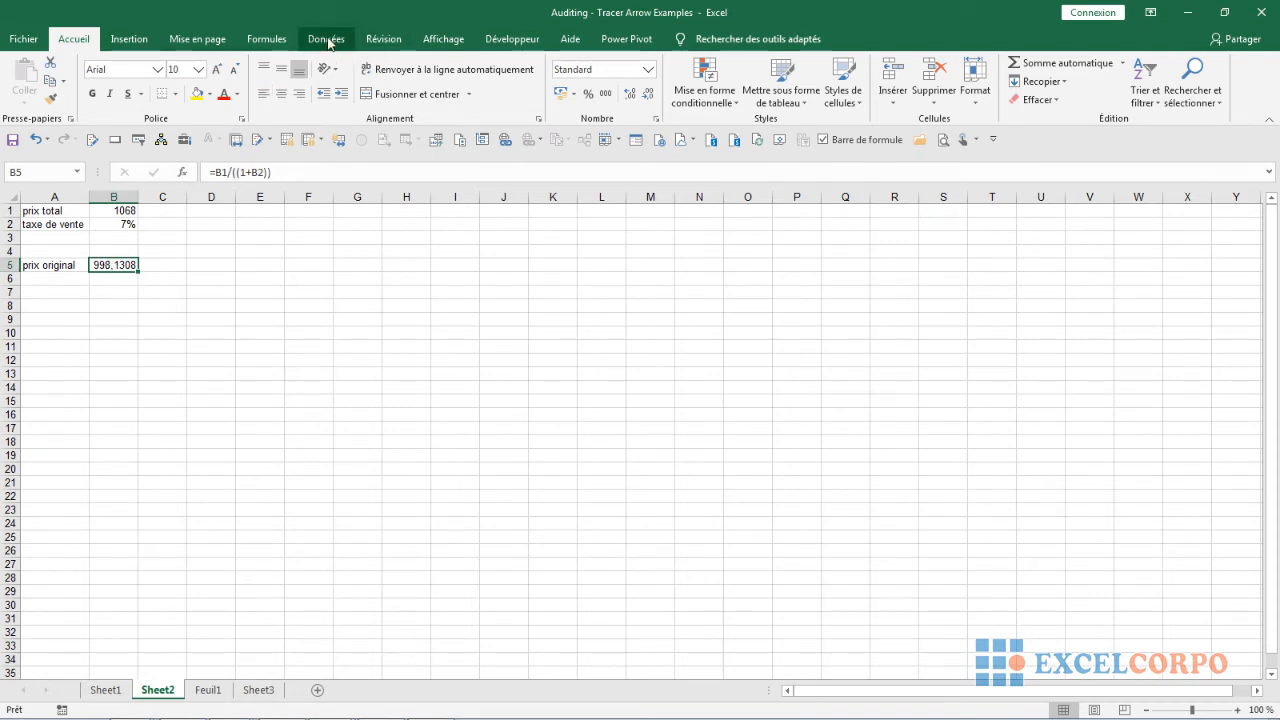
left_click(276, 39)
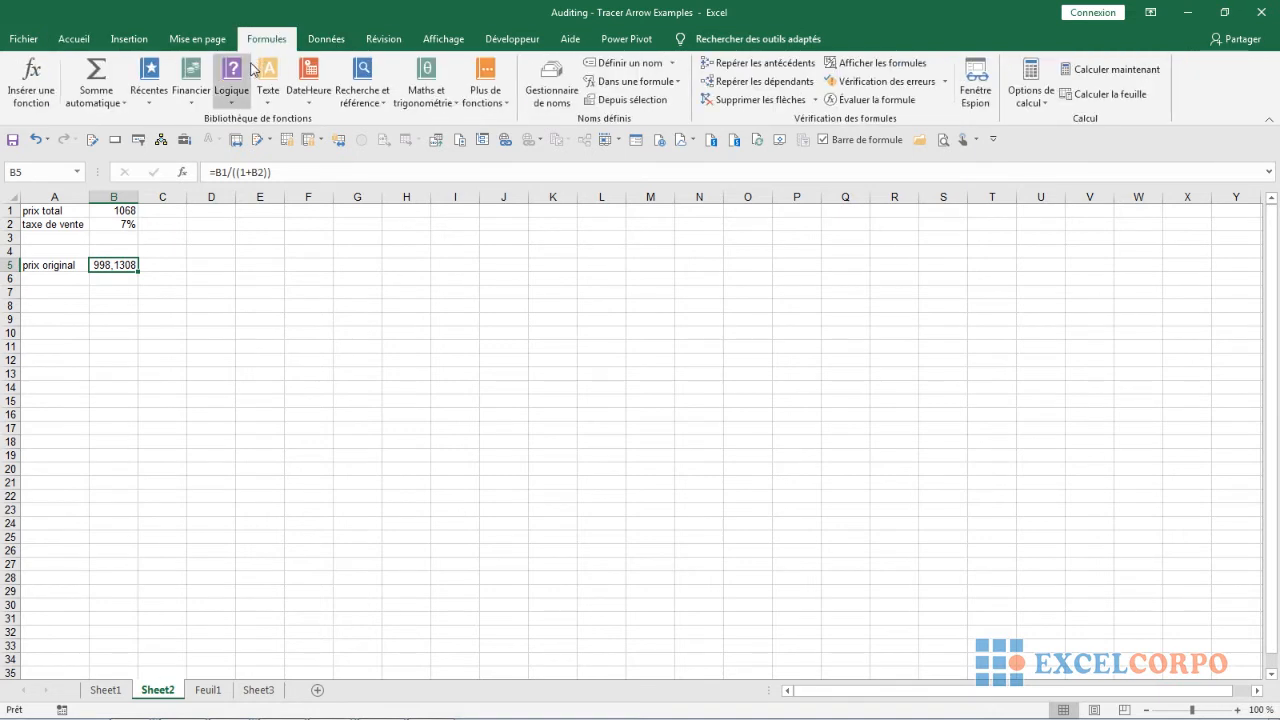
left_click(851, 101)
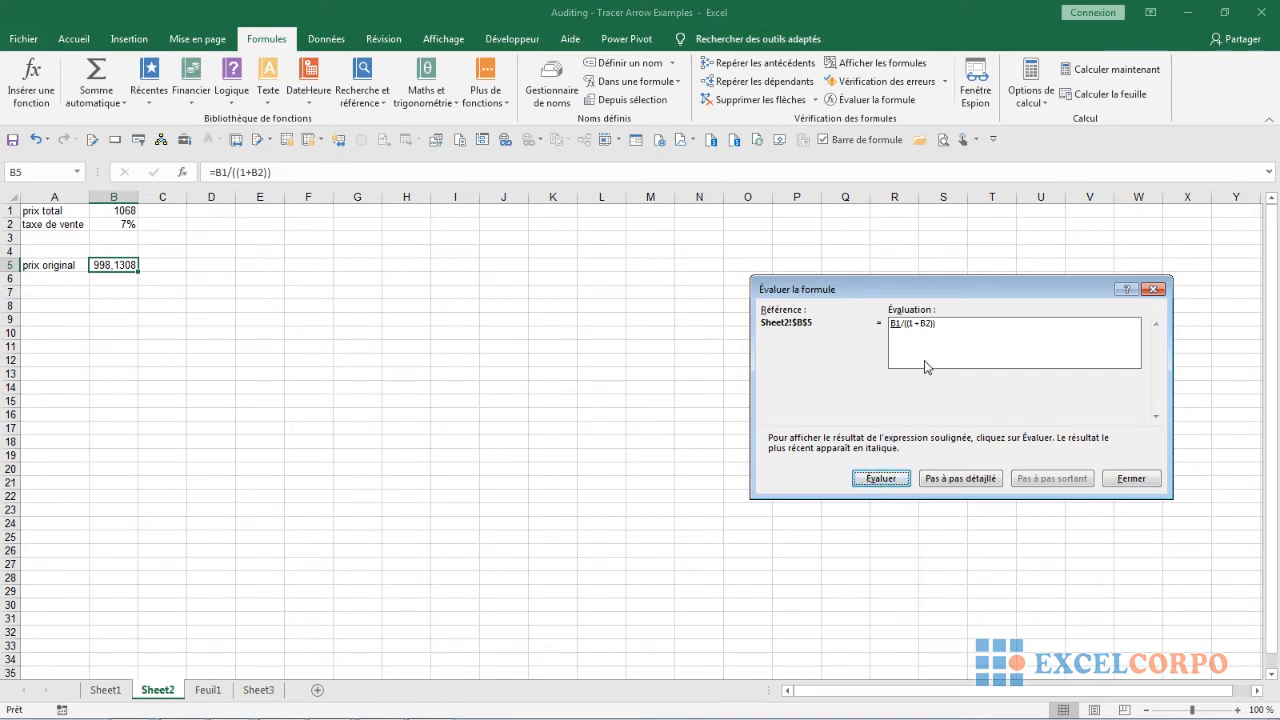
Step: Evaluate the original price formula in B5 one expression at a time to its final result, and close the evaluator
left_click(881, 479)
left_click(881, 479)
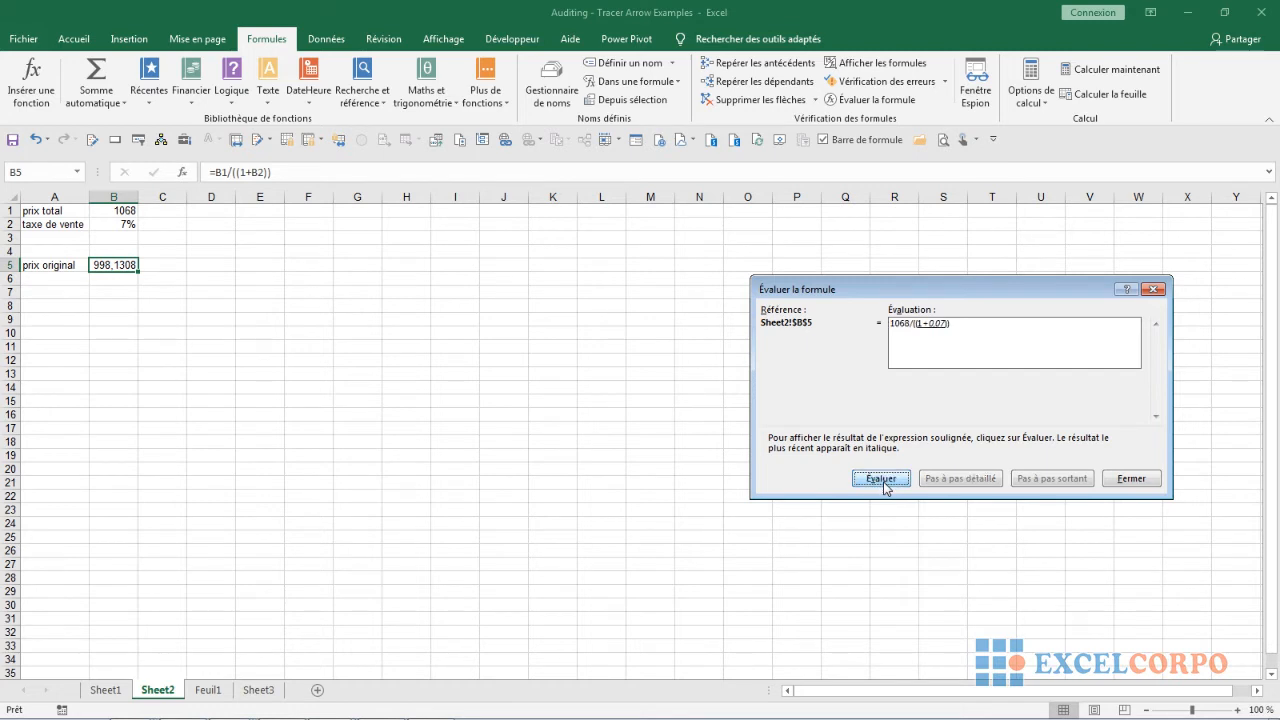
left_click(881, 479)
left_click(881, 479)
left_click(881, 479)
left_click(881, 479)
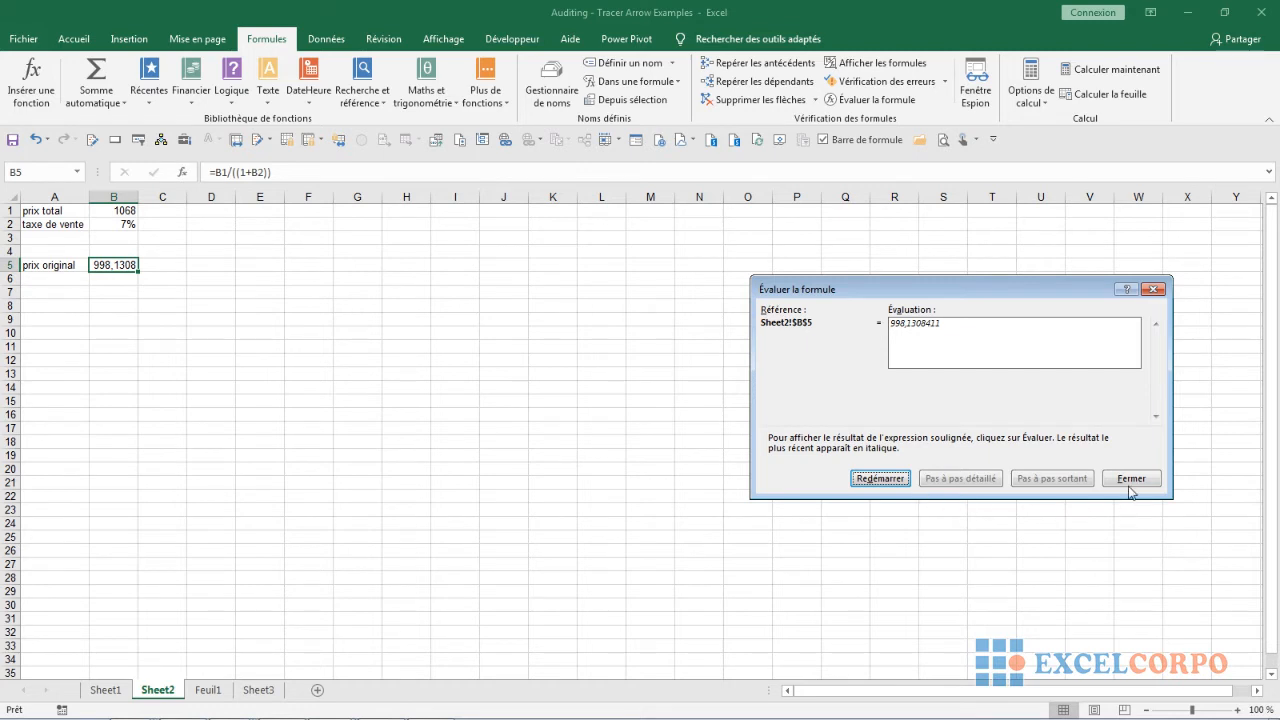
left_click(1150, 290)
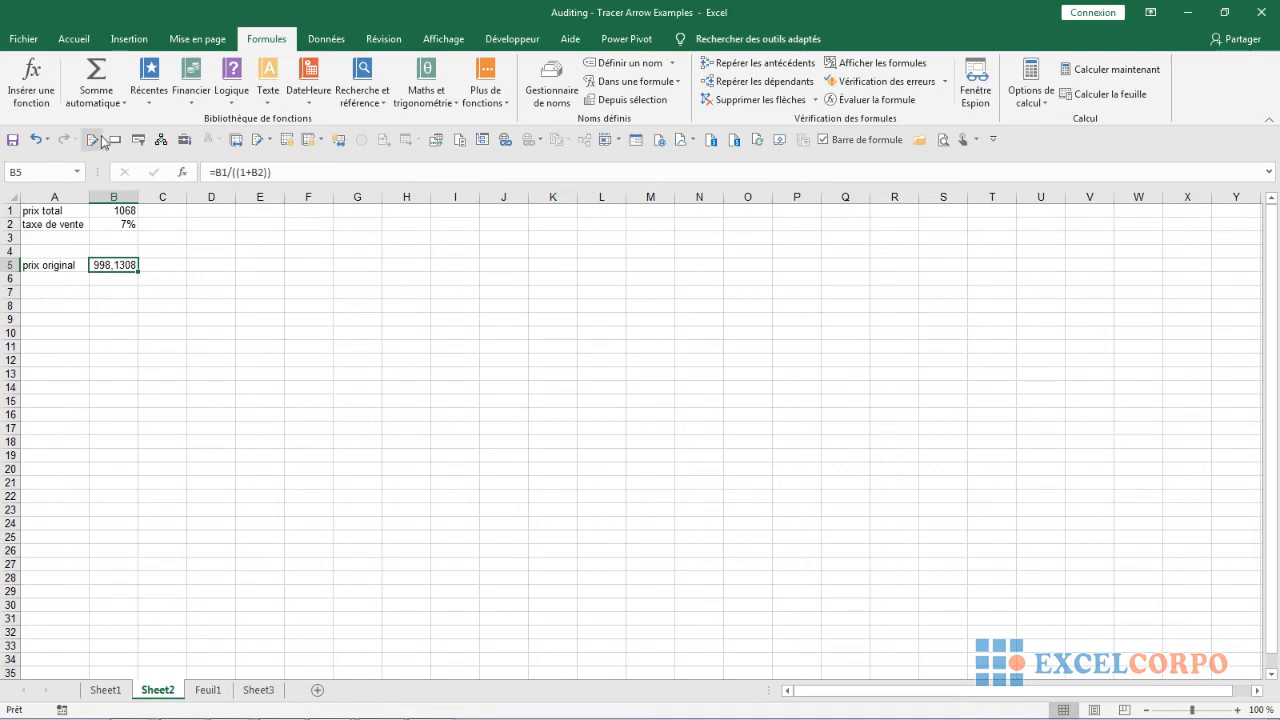
Step: Reopen Evaluate Formula for cell B5, walk through every calculation stage again and close it
left_click(345, 40)
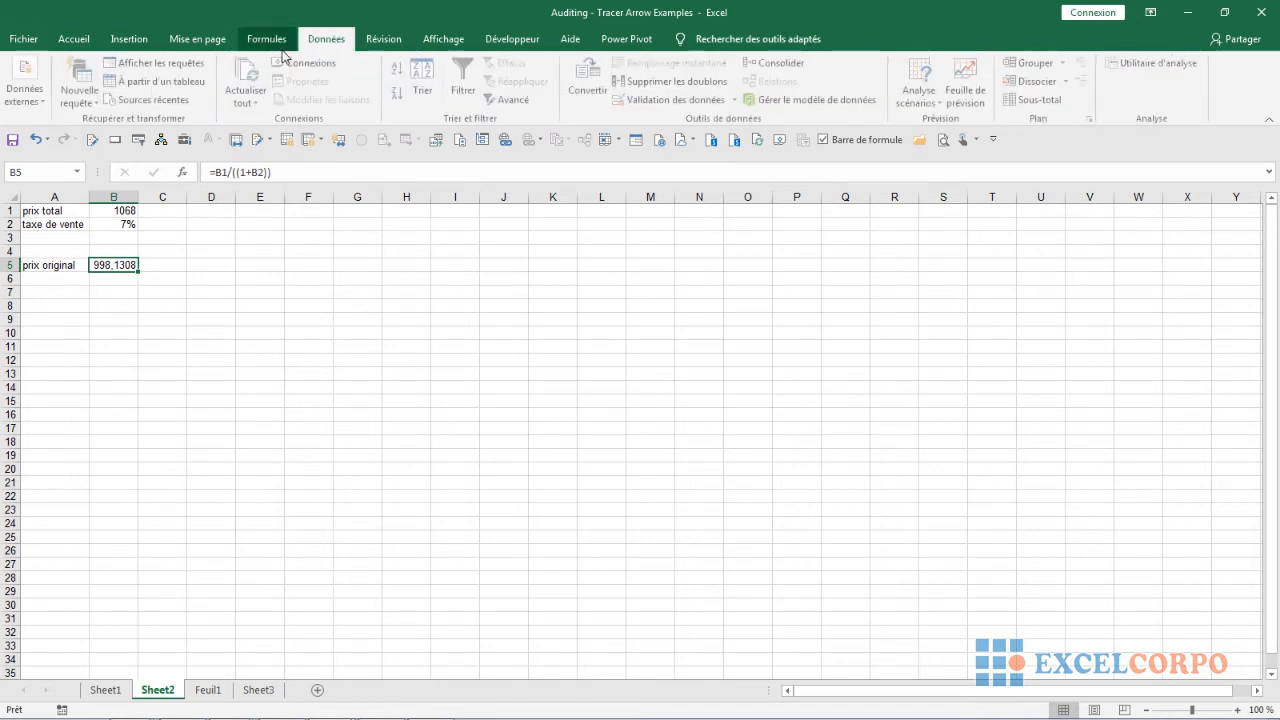
left_click(267, 40)
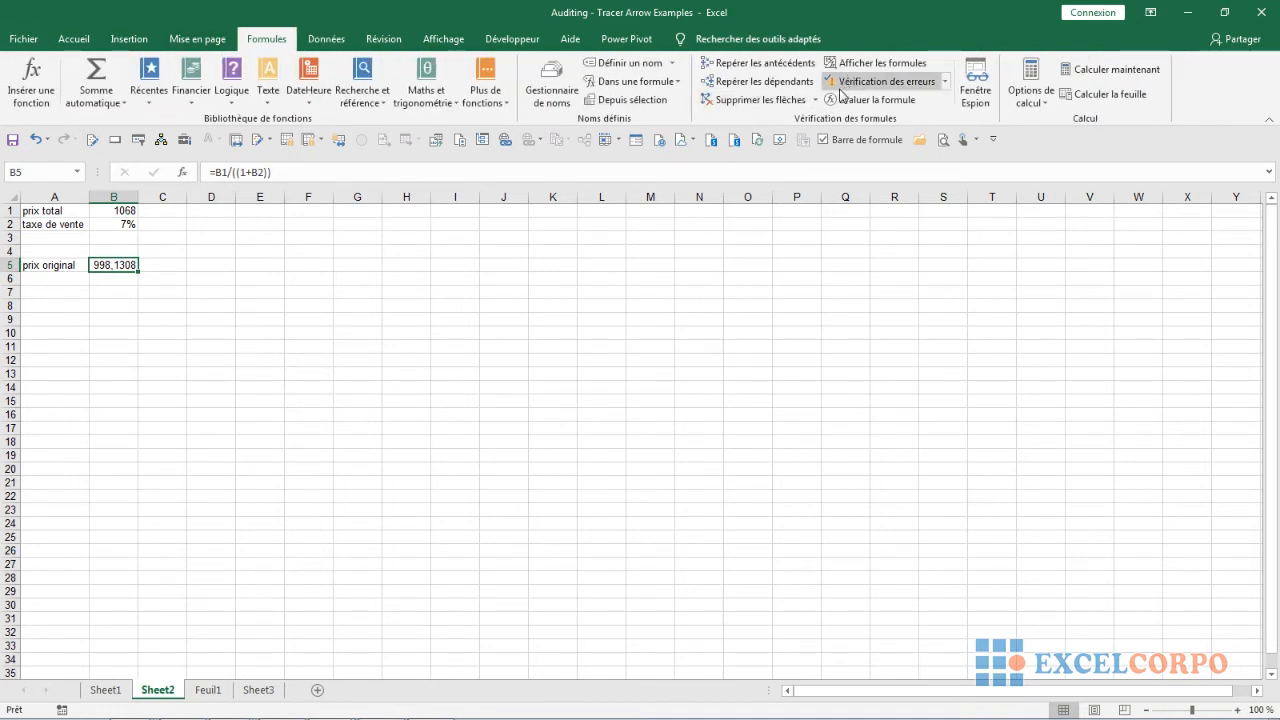
left_click(868, 100)
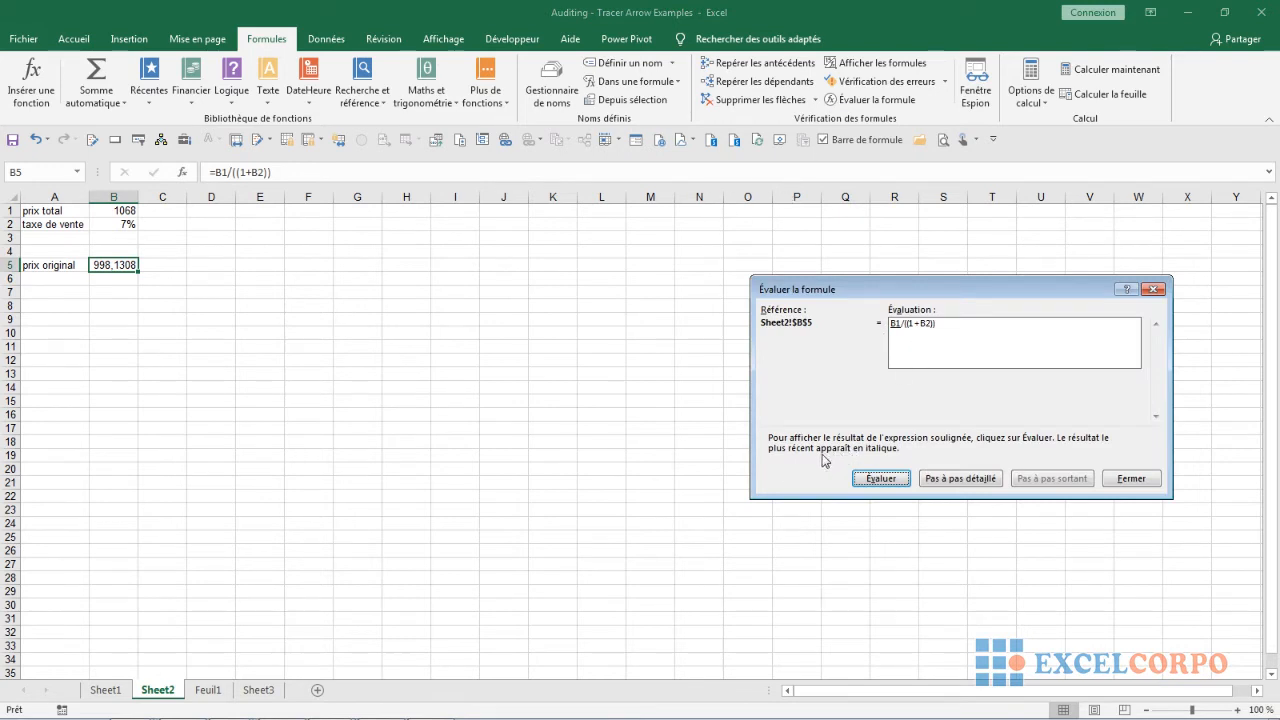
left_click(868, 479)
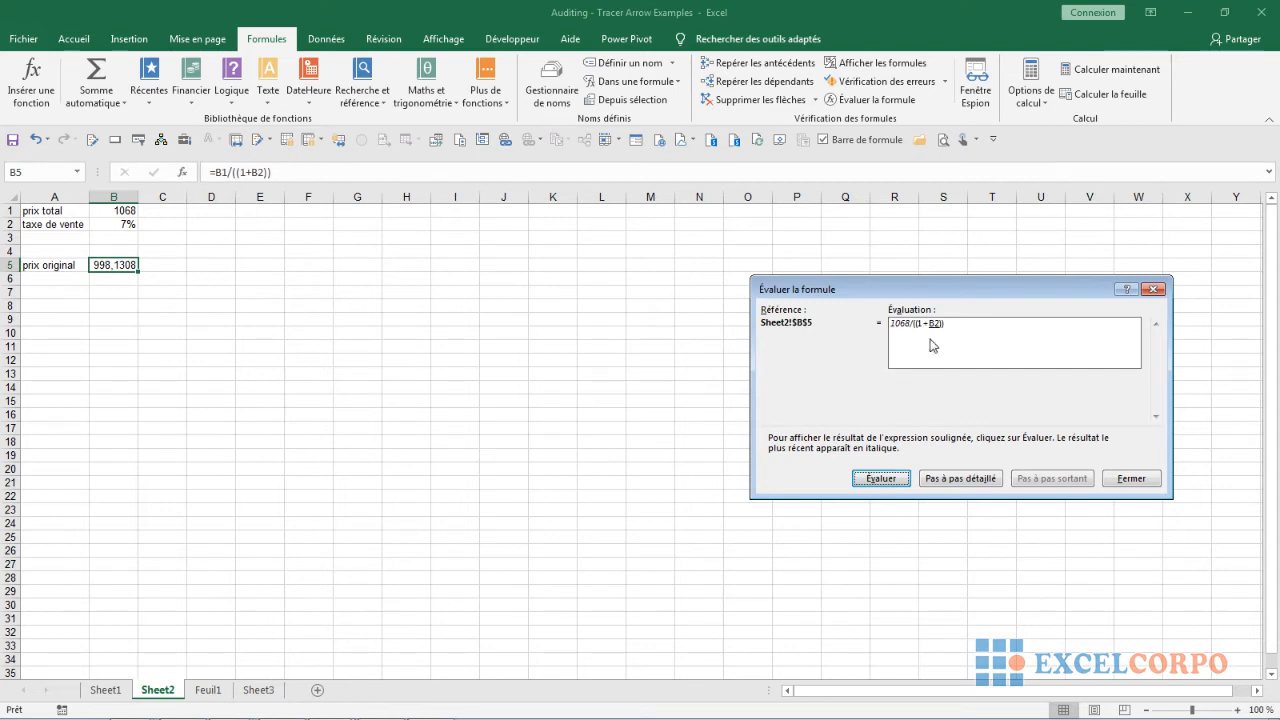
left_click(880, 478)
left_click(880, 478)
left_click(880, 478)
left_click(880, 478)
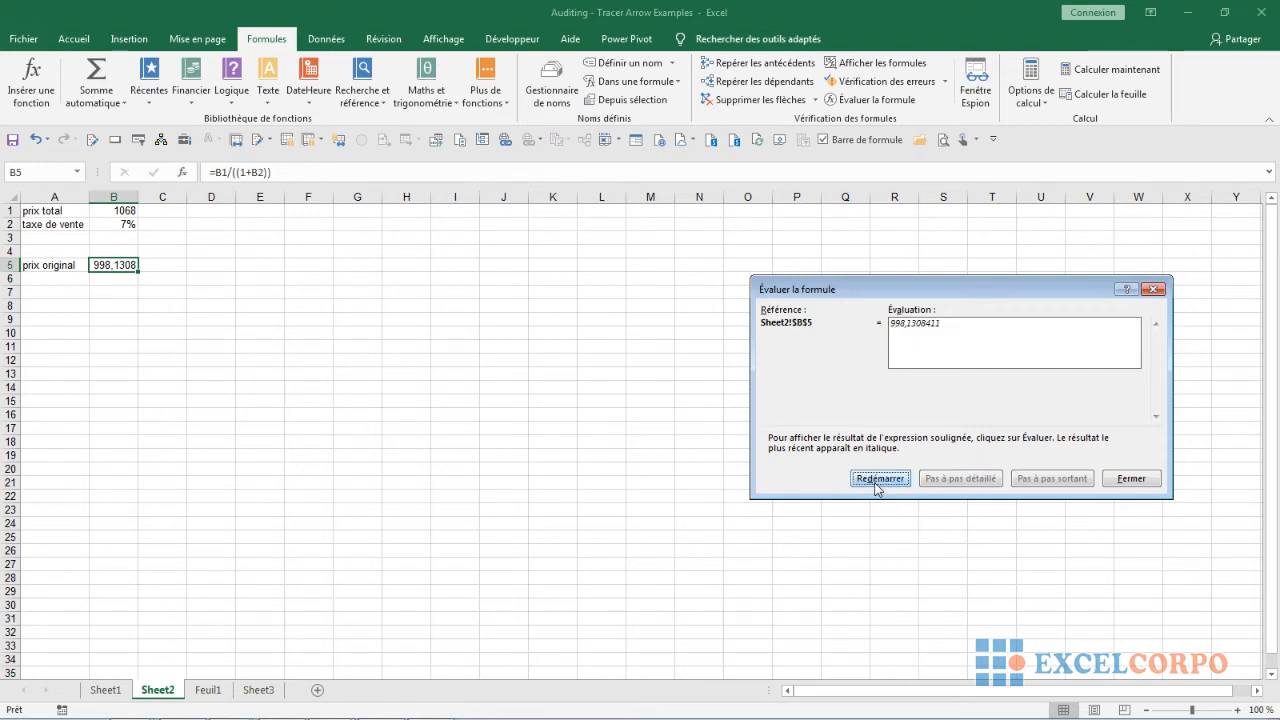
left_click(1153, 290)
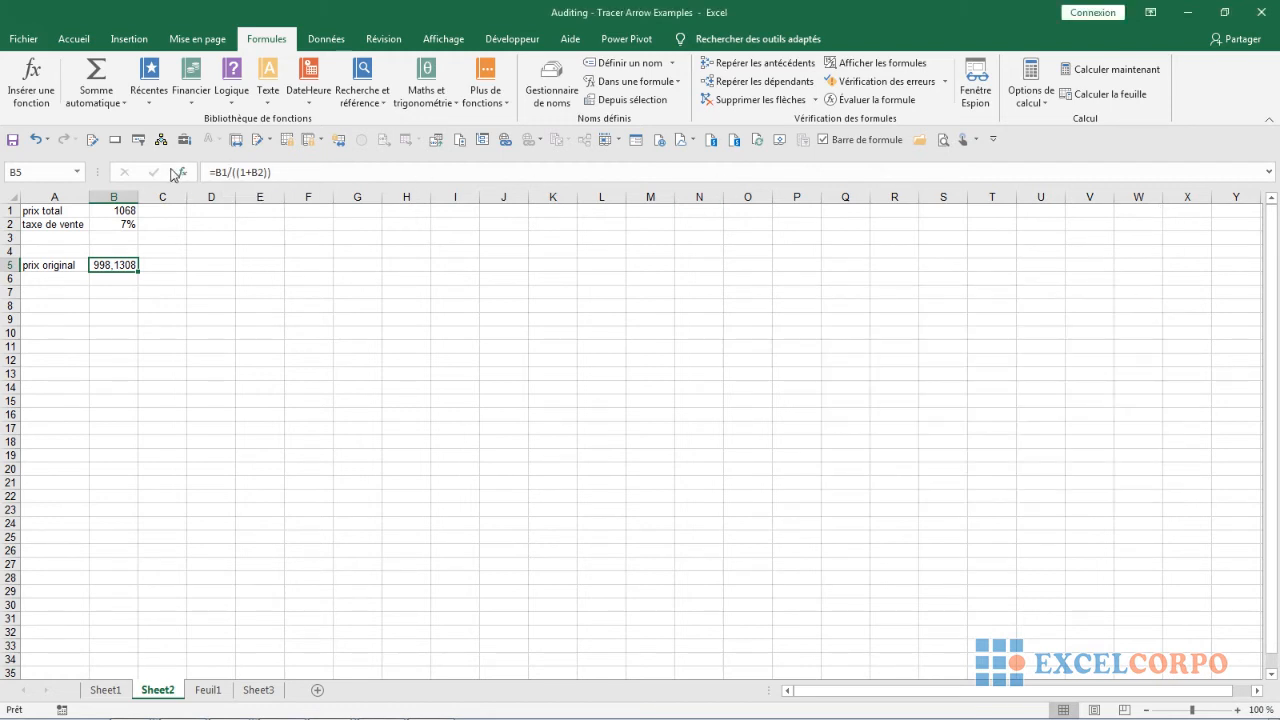
left_click(285, 172)
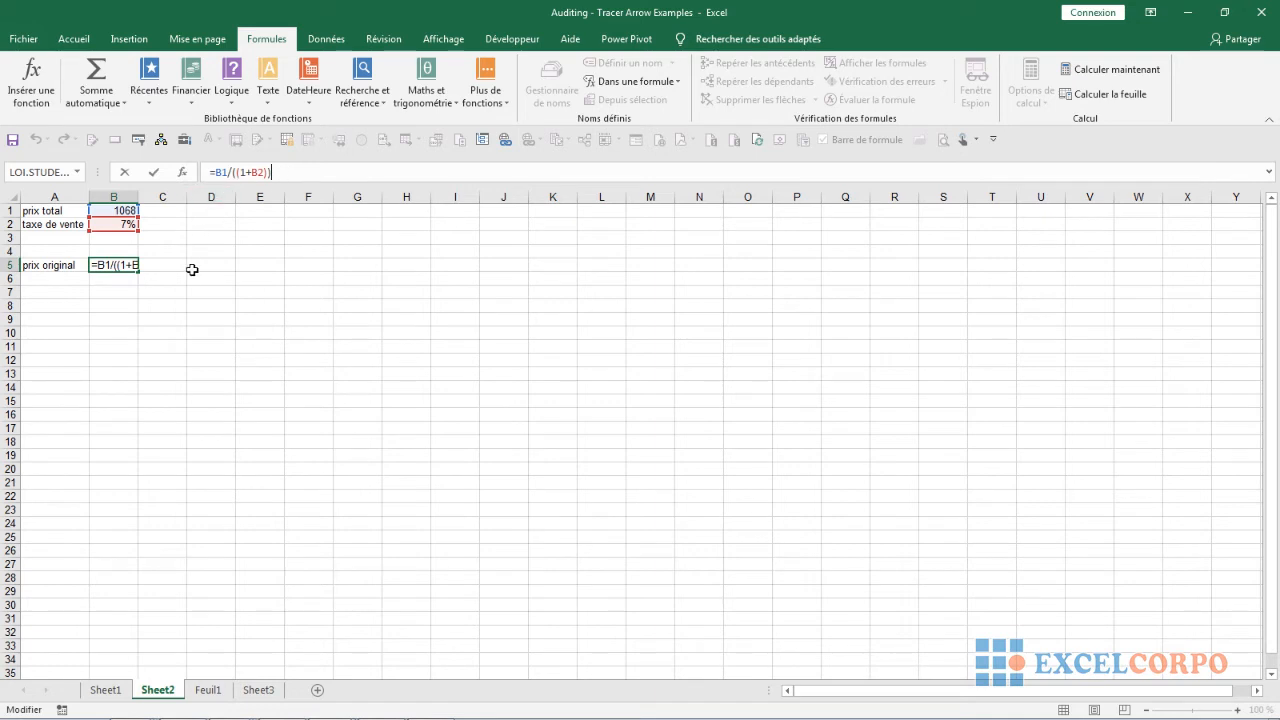
left_click(195, 283)
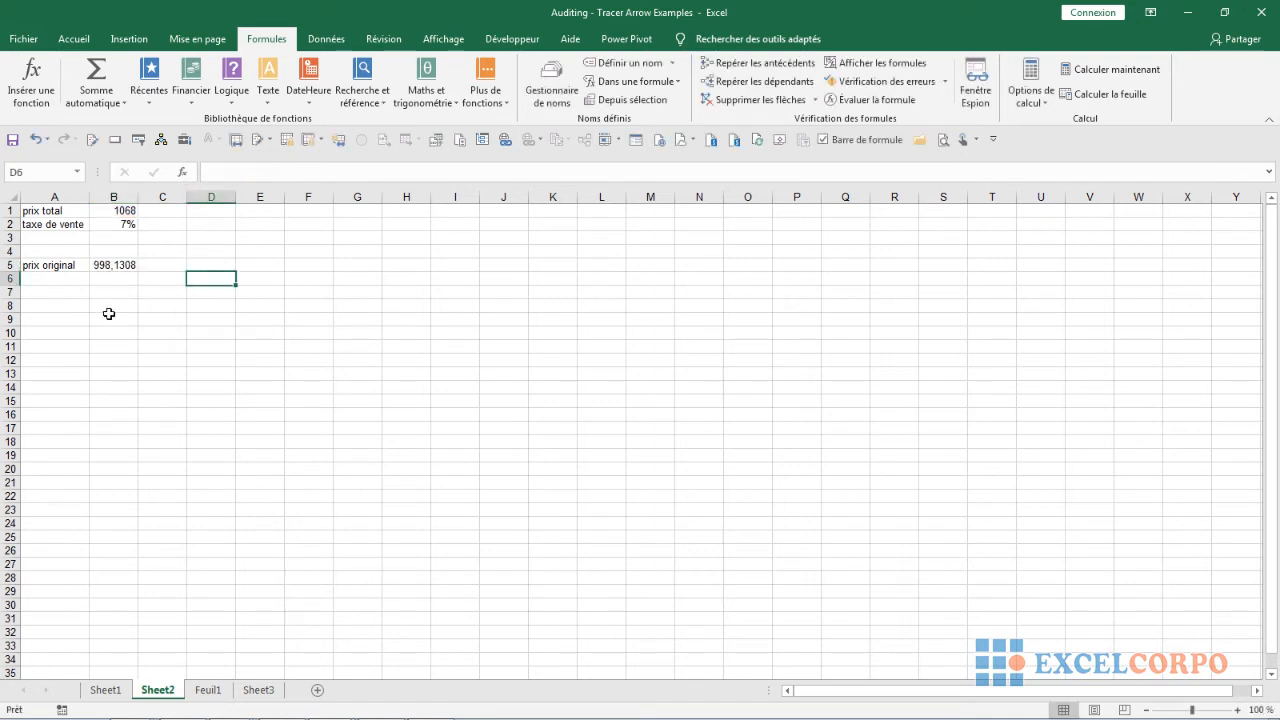
left_click(62, 346)
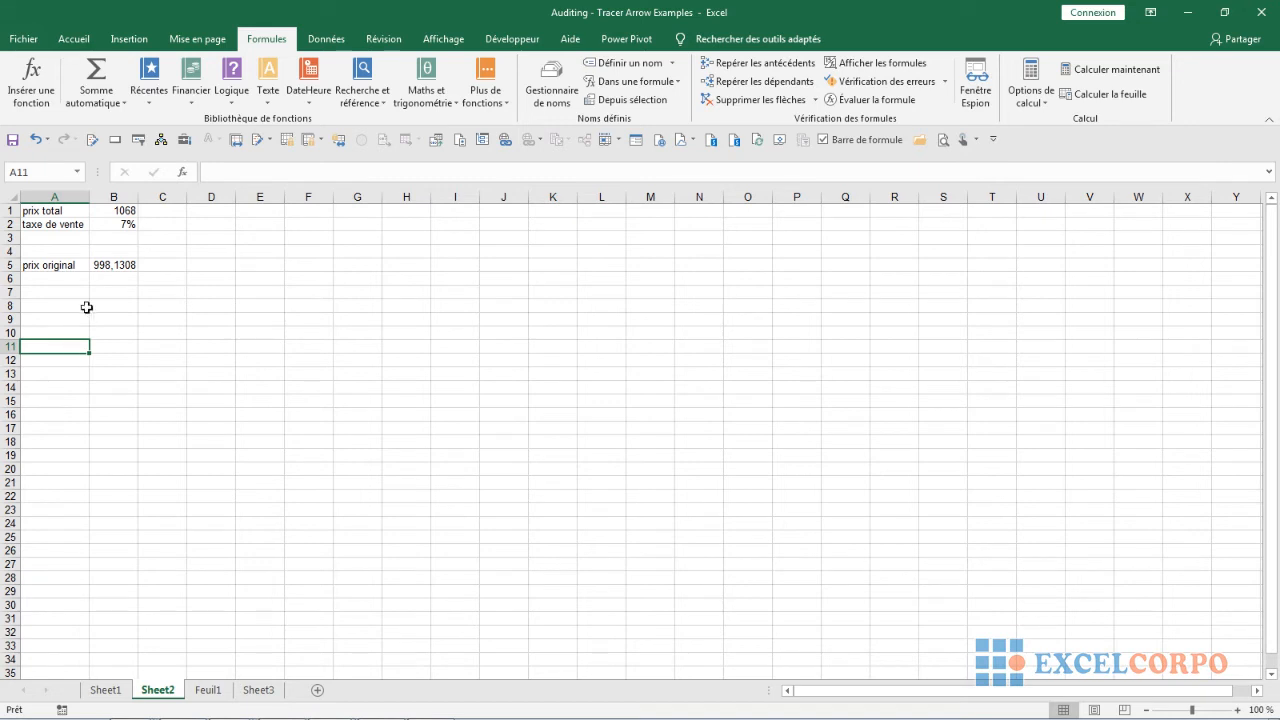
left_click(112, 264)
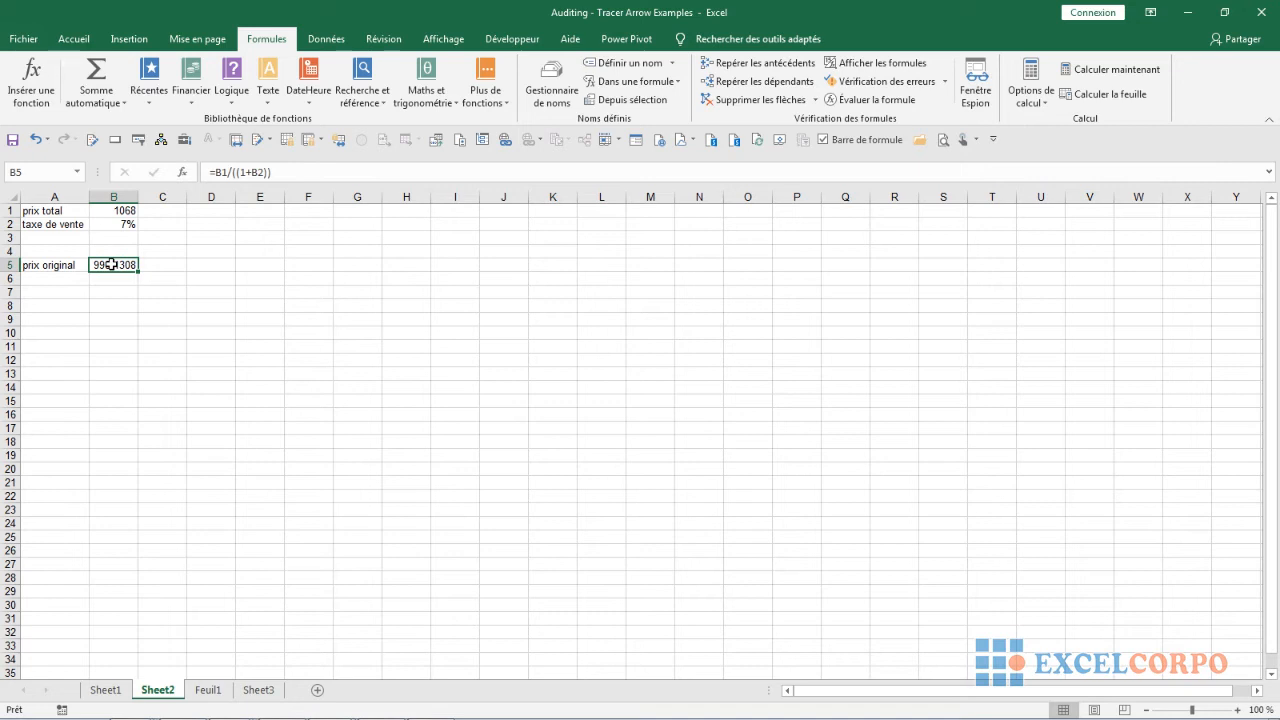
left_click(251, 168)
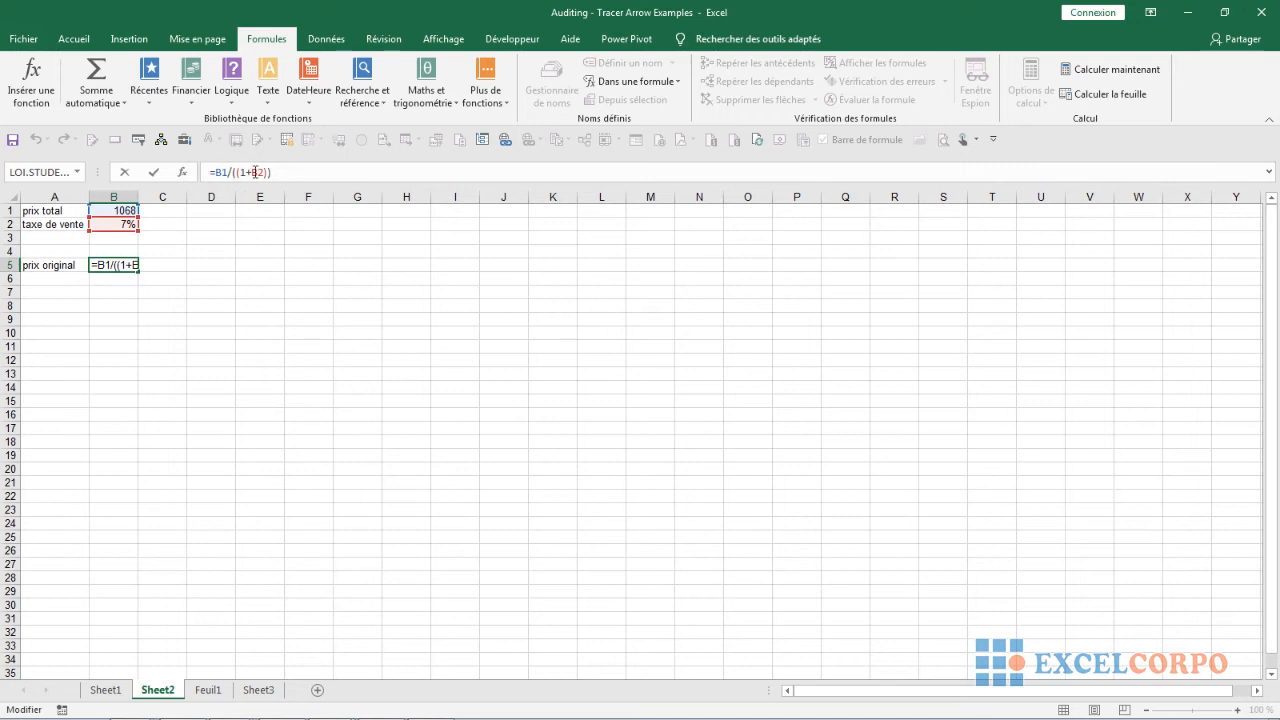
left_click(224, 264)
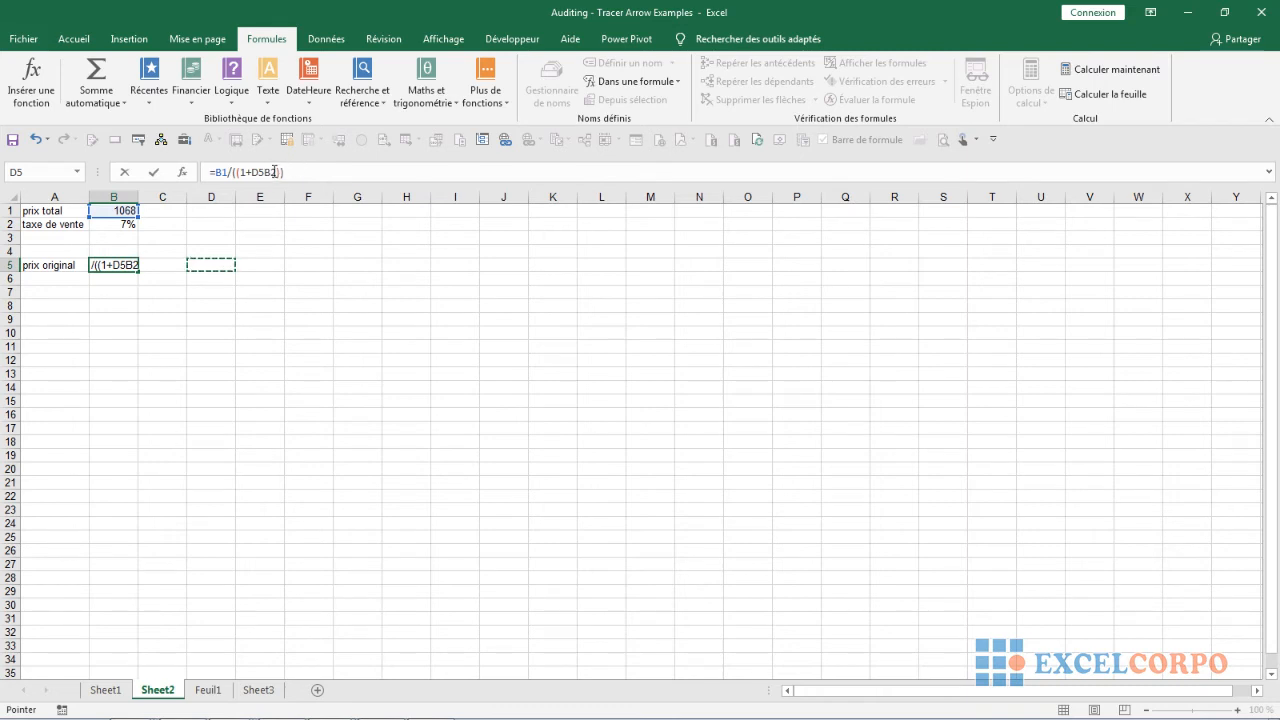
key("BackSpace")
key("BackSpace")
key("Return")
left_click(211, 330)
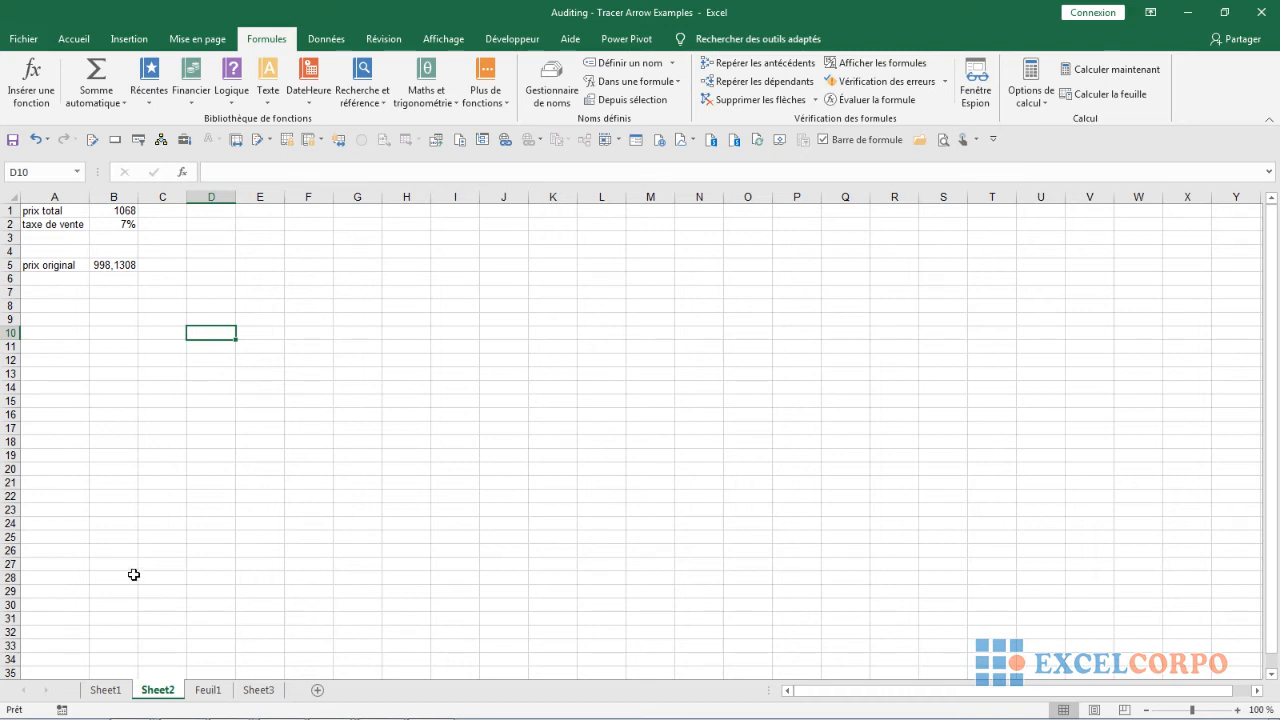
Step: Widen column E on Sheet1 so the contents of cell E7 fit
left_click(208, 690)
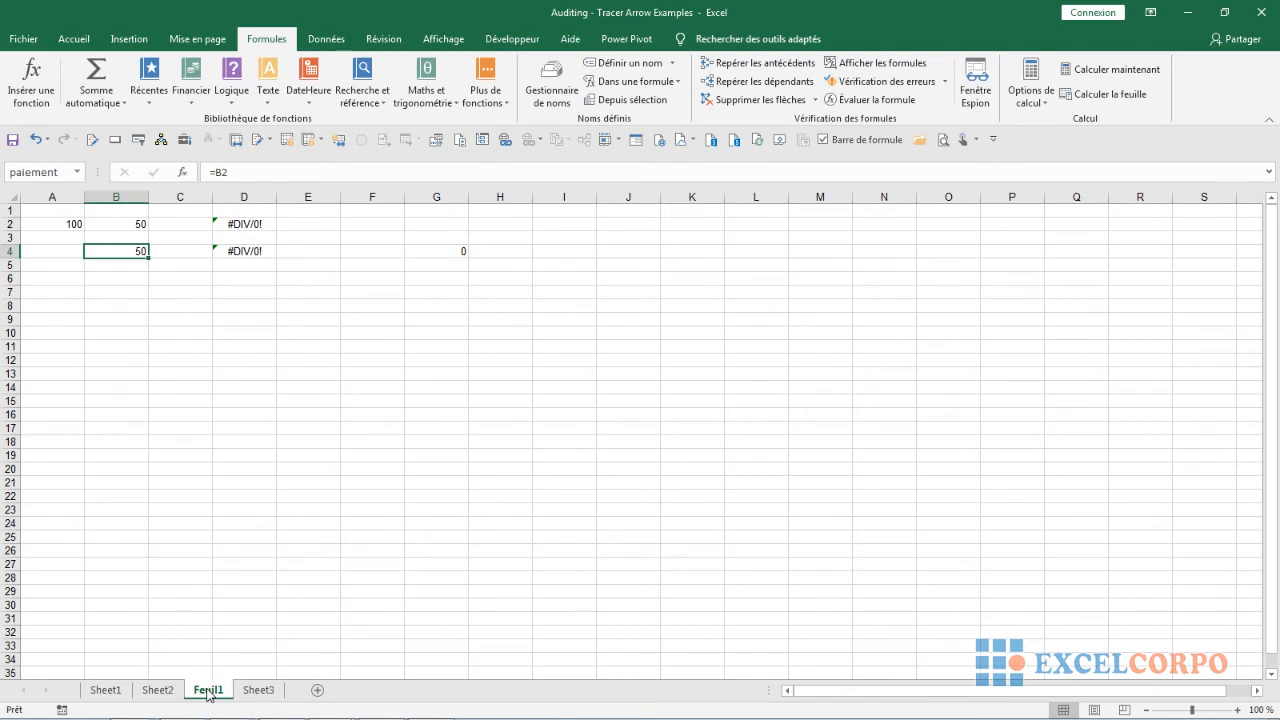
left_click(104, 697)
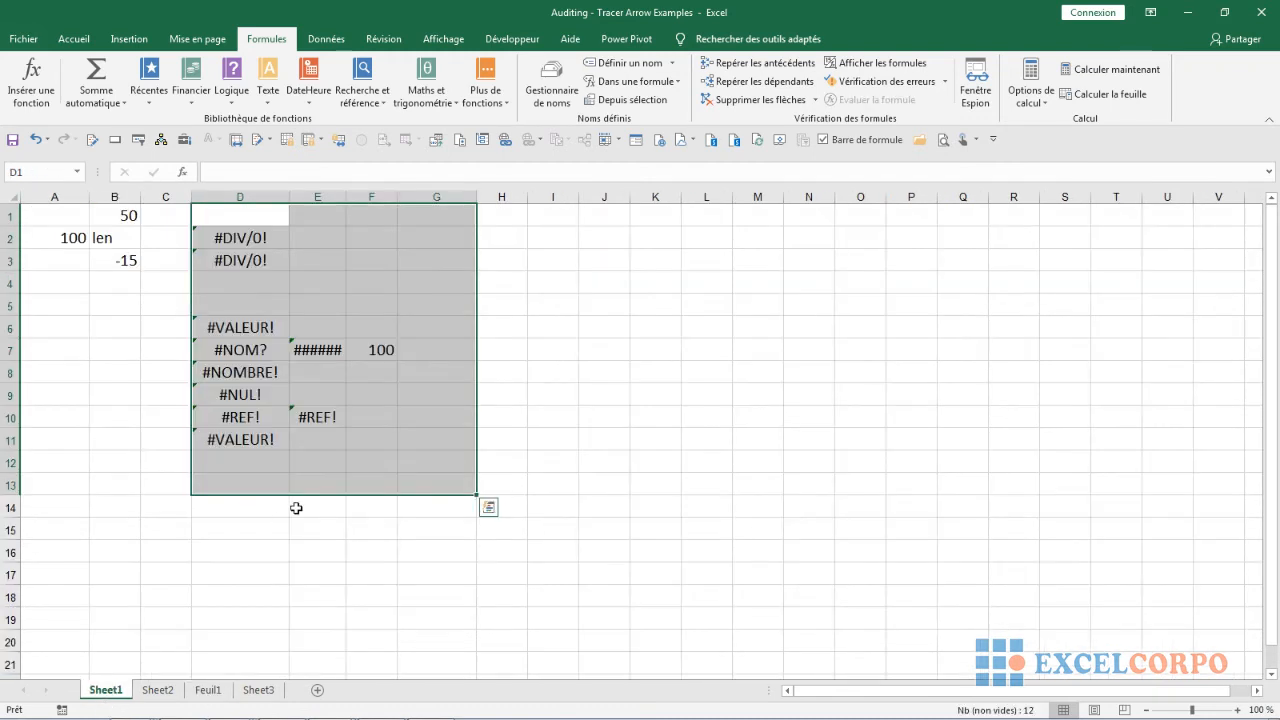
left_click(688, 511)
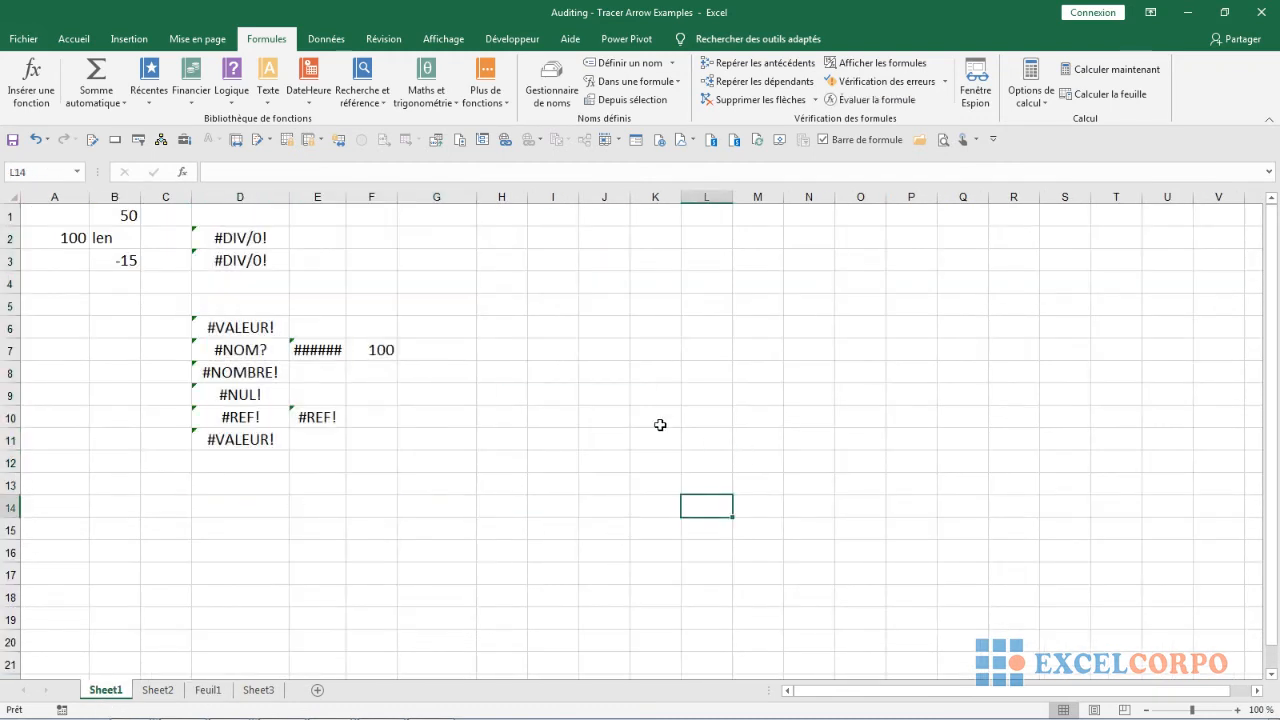
left_click_drag(345, 201, 379, 201)
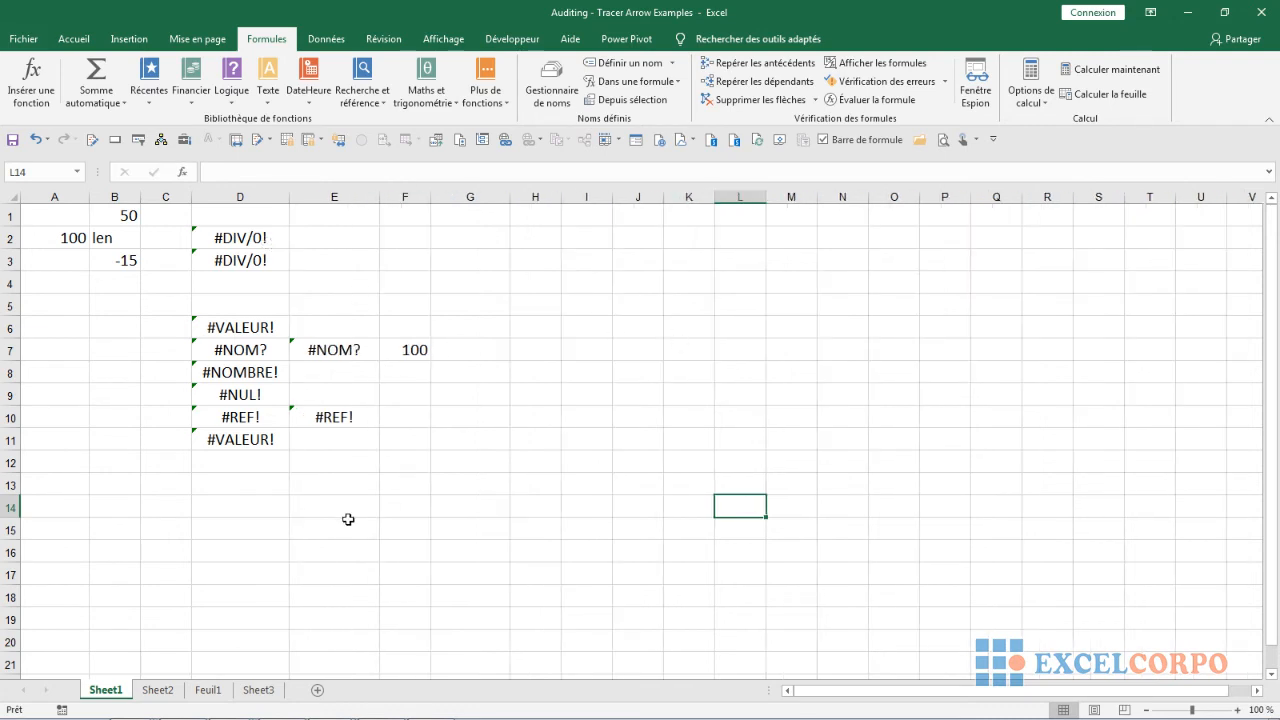
Step: In cell D5 of Sheet2, start a SI formula with the test F2=0 and "" as the value if true
left_click(160, 692)
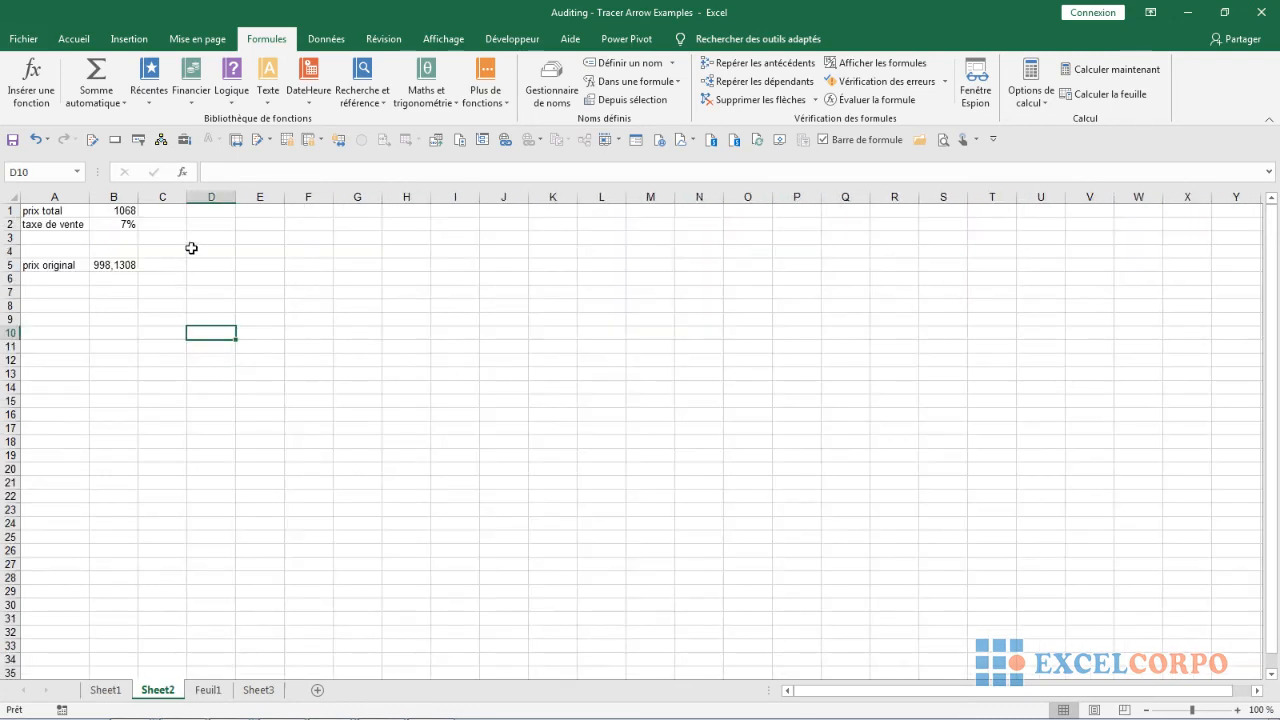
left_click(195, 267)
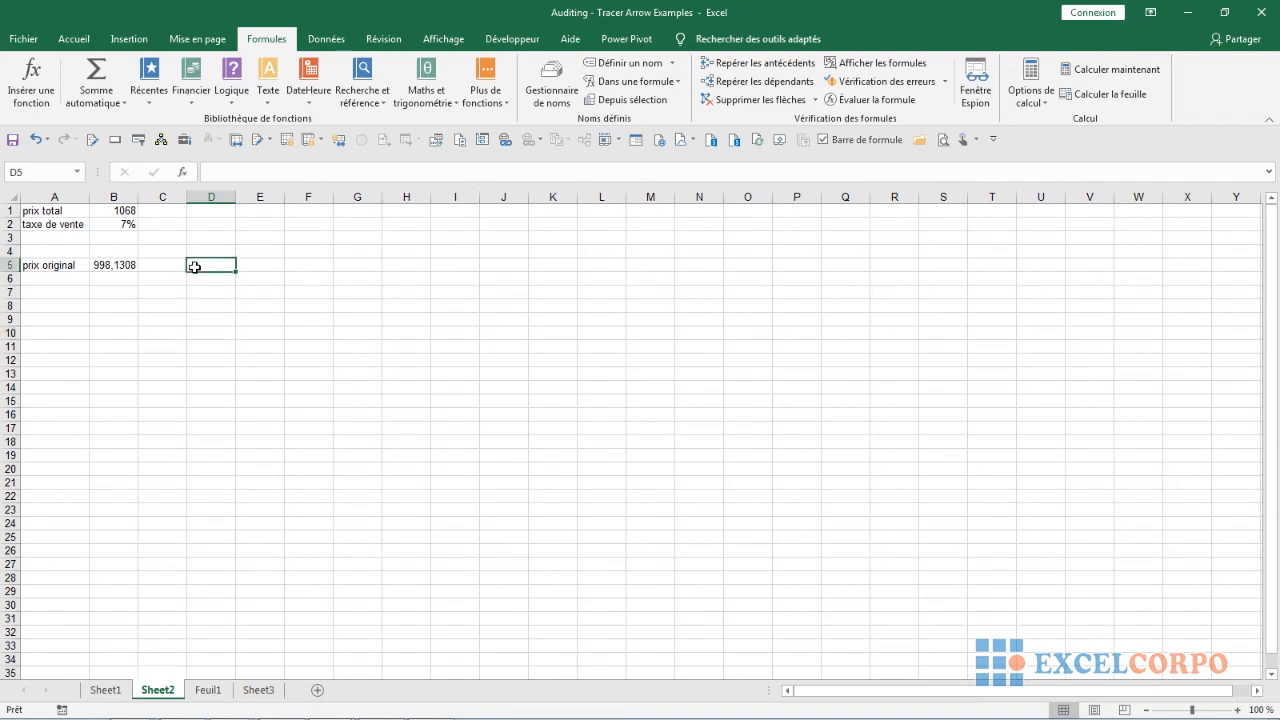
type("=s")
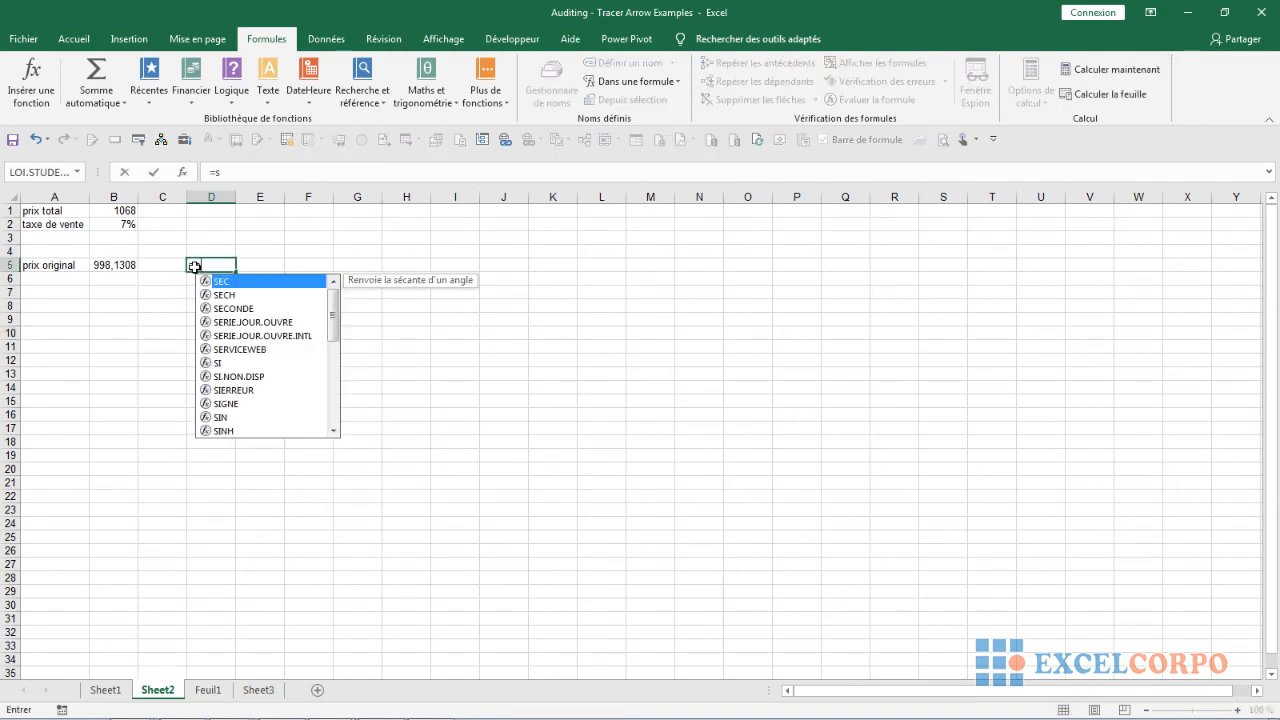
type("i")
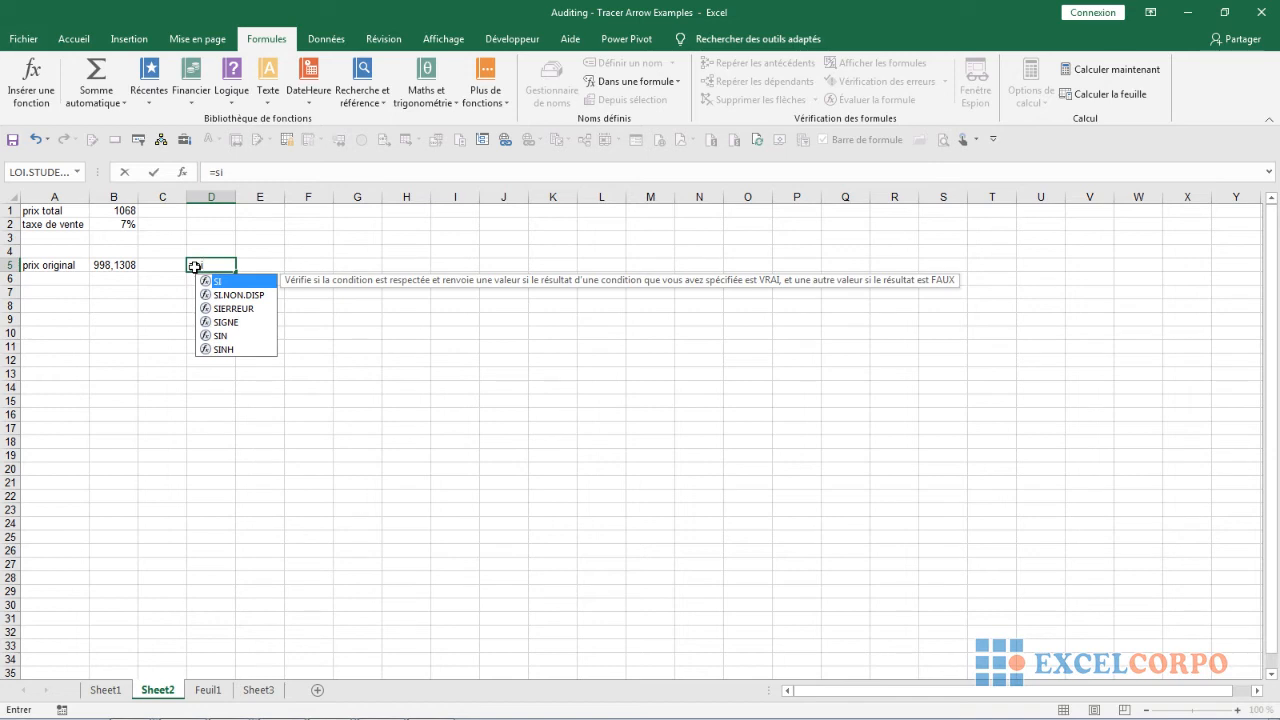
type("(")
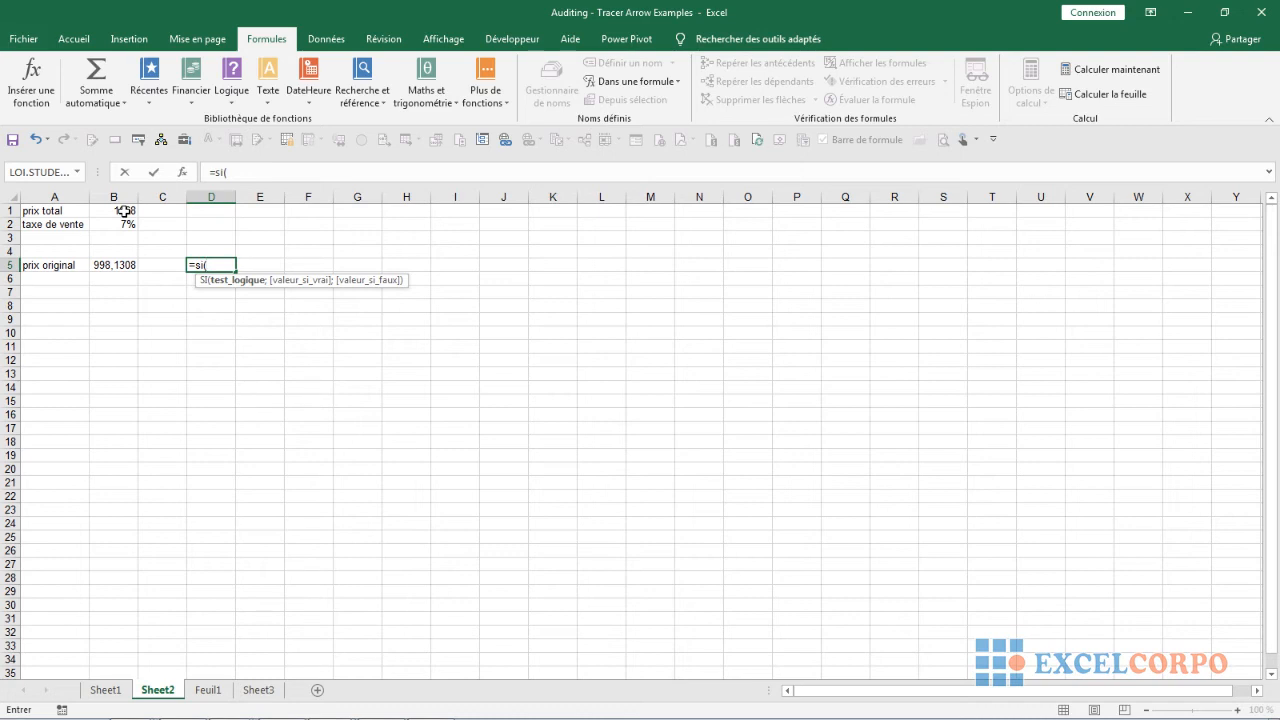
left_click(265, 224)
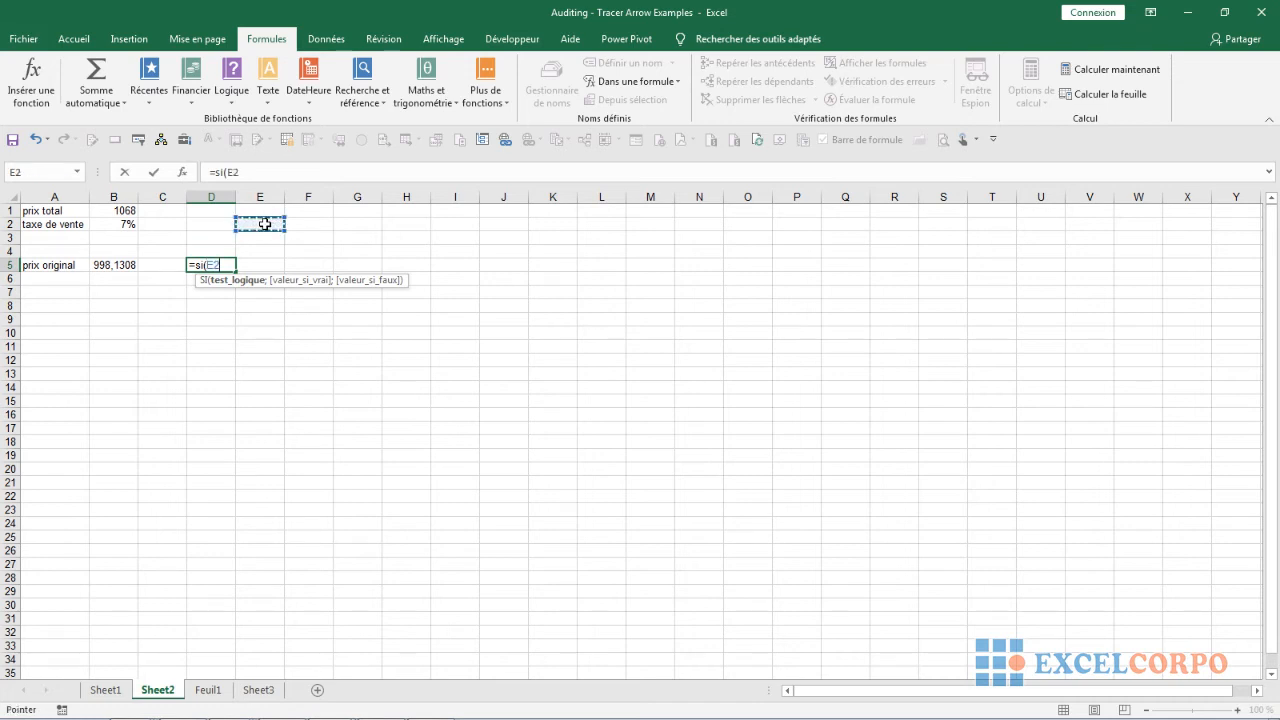
left_click(302, 226)
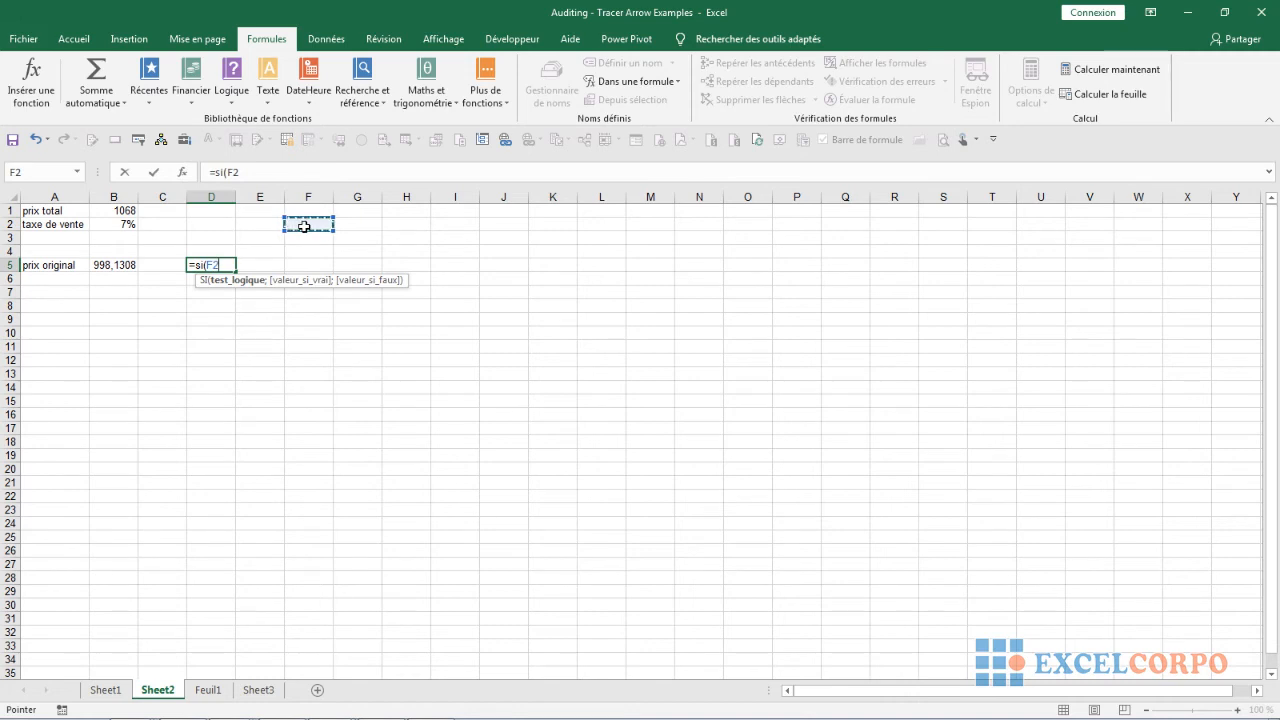
type("=0;")
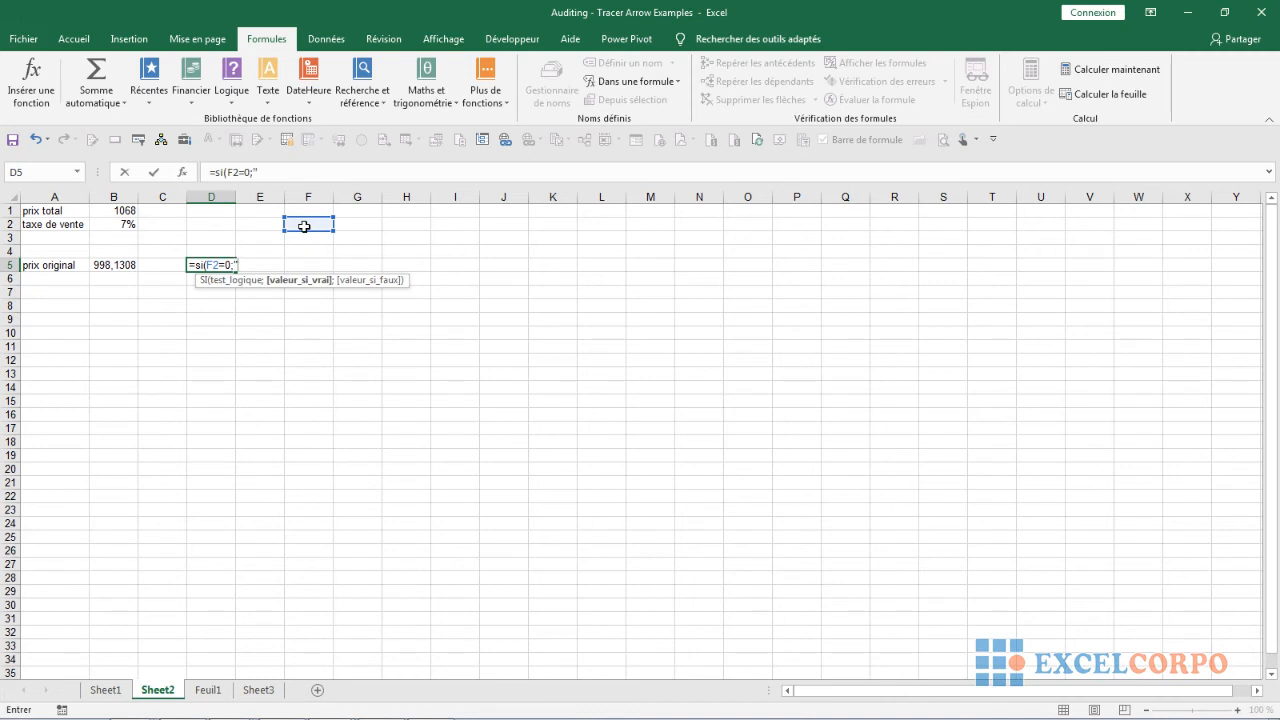
type("\"\";")
Step: Complete the SI formula in D5 with B1/F2 as the value if false, commit it and review it
key("Right")
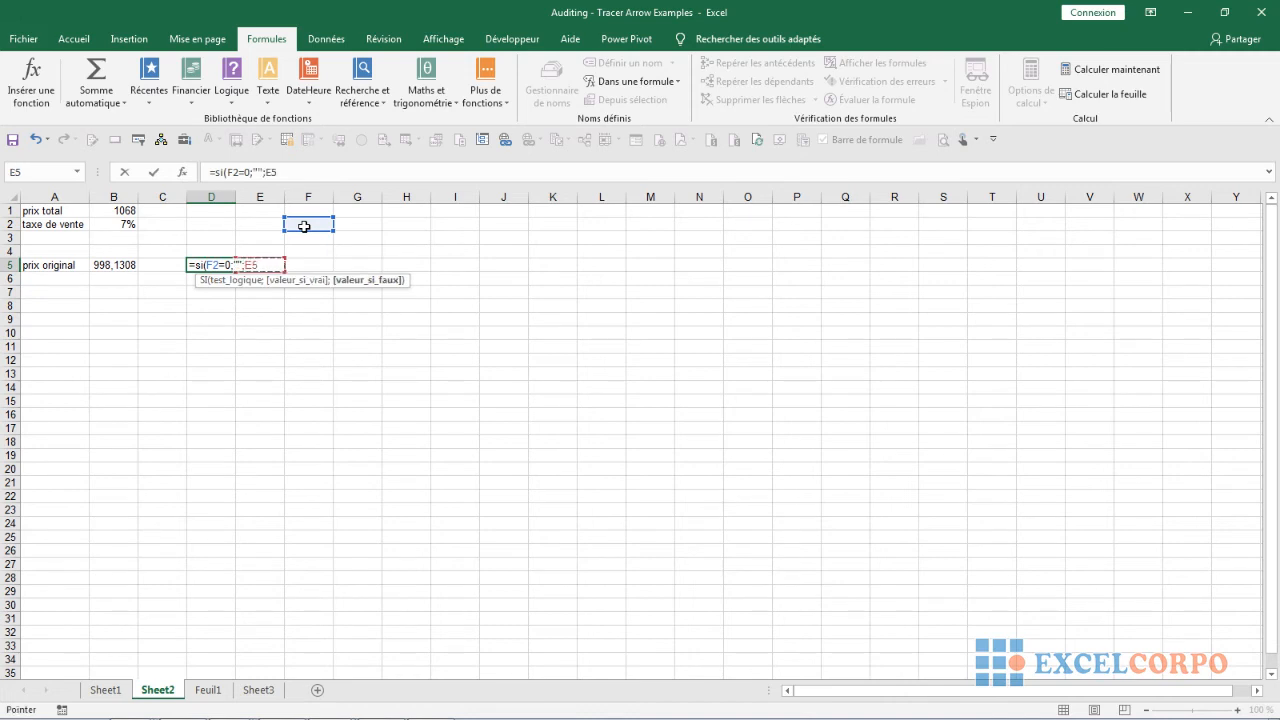
key("BackSpace")
key("BackSpace")
left_click(132, 213)
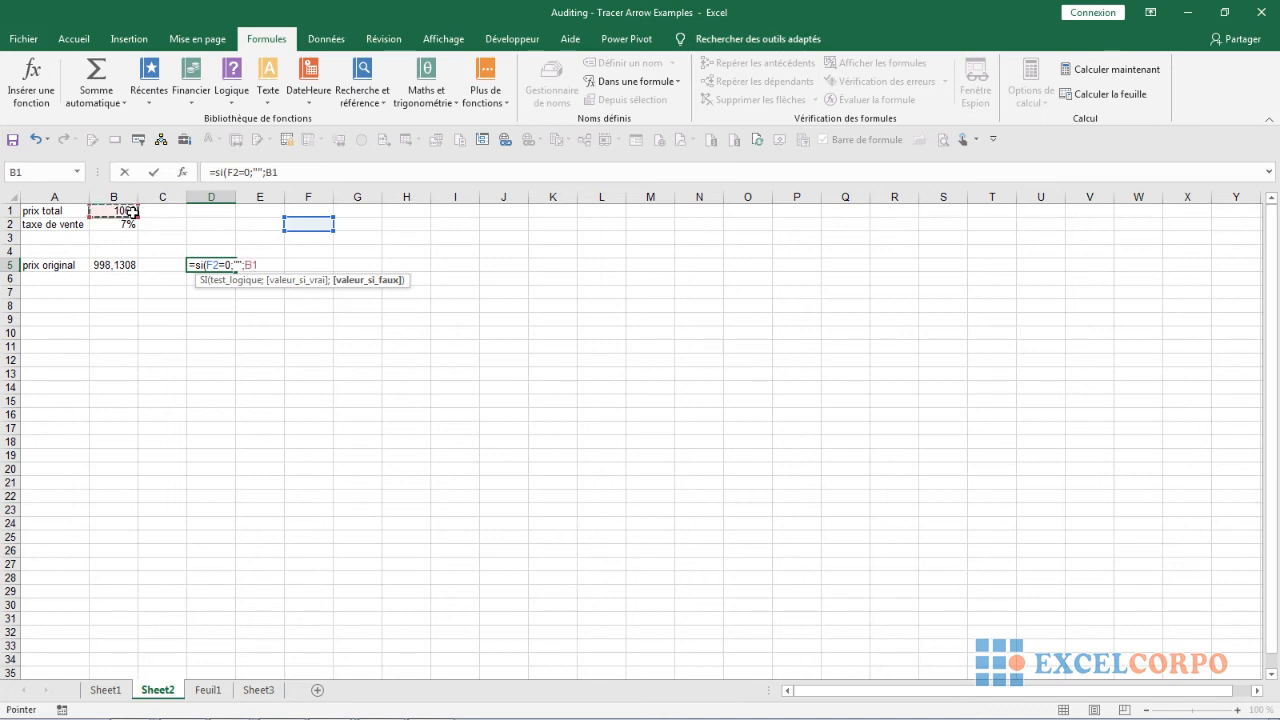
type("/")
type("F2")
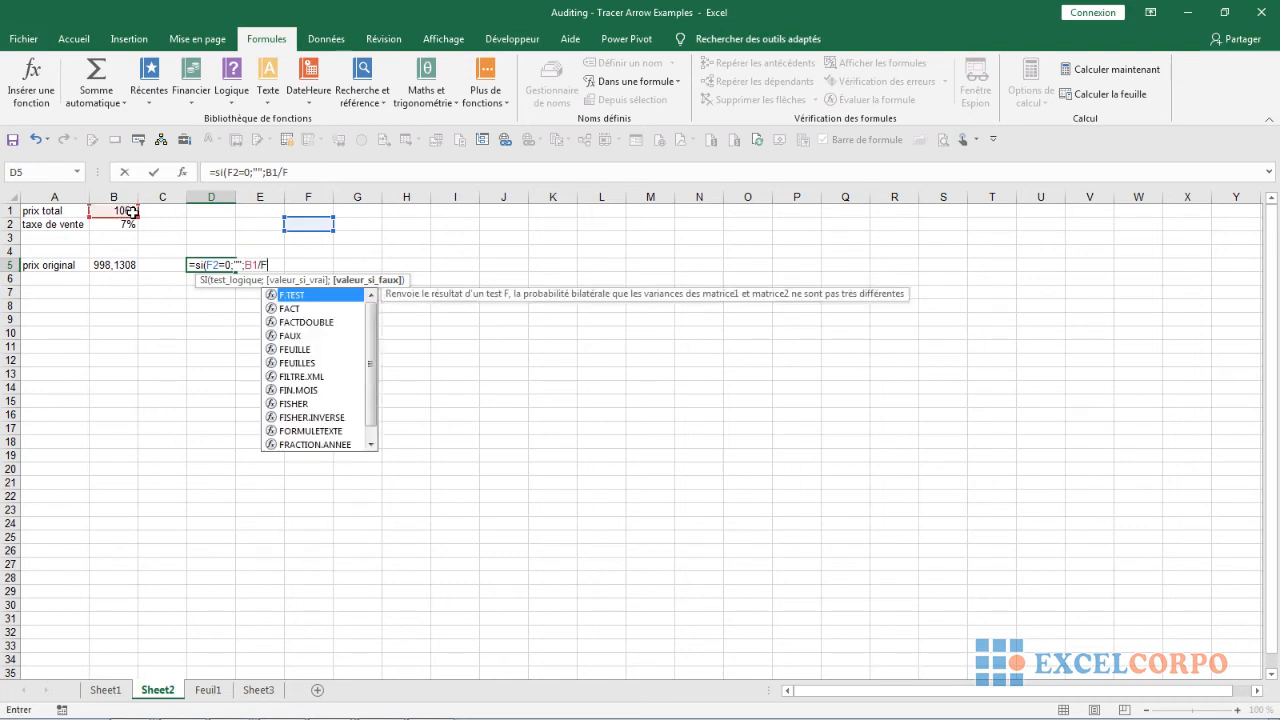
type(")")
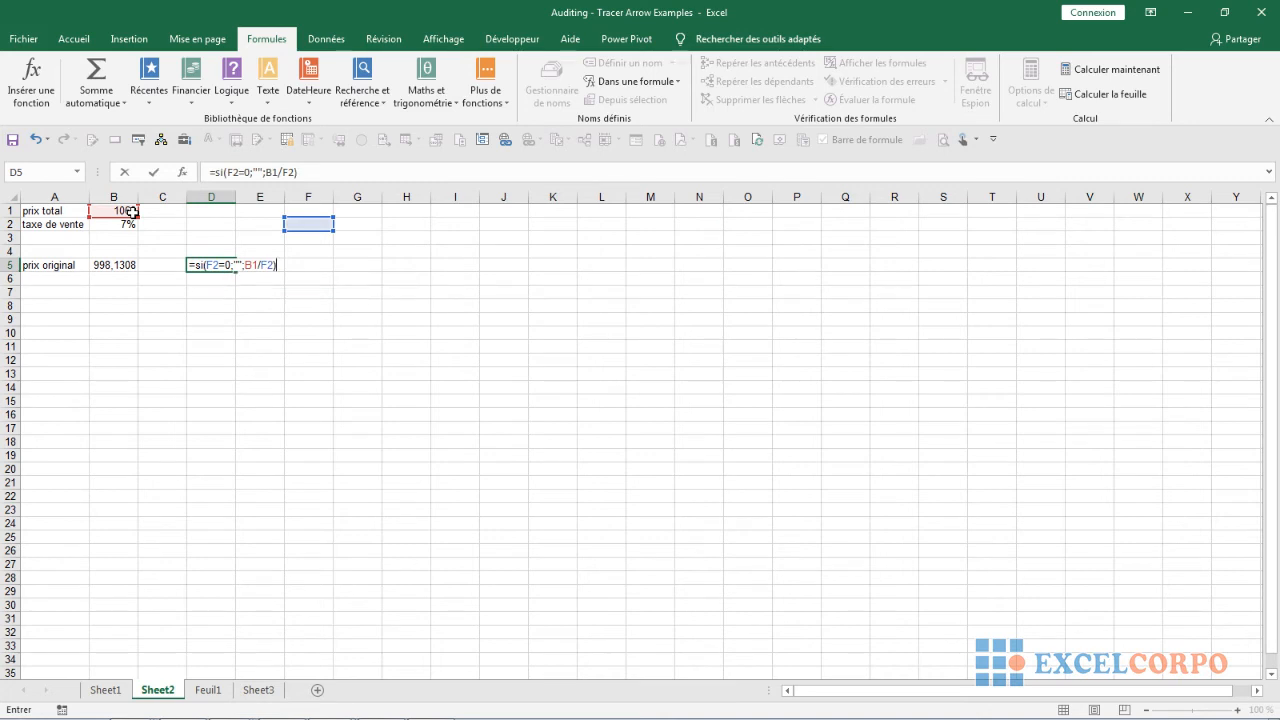
key("Return")
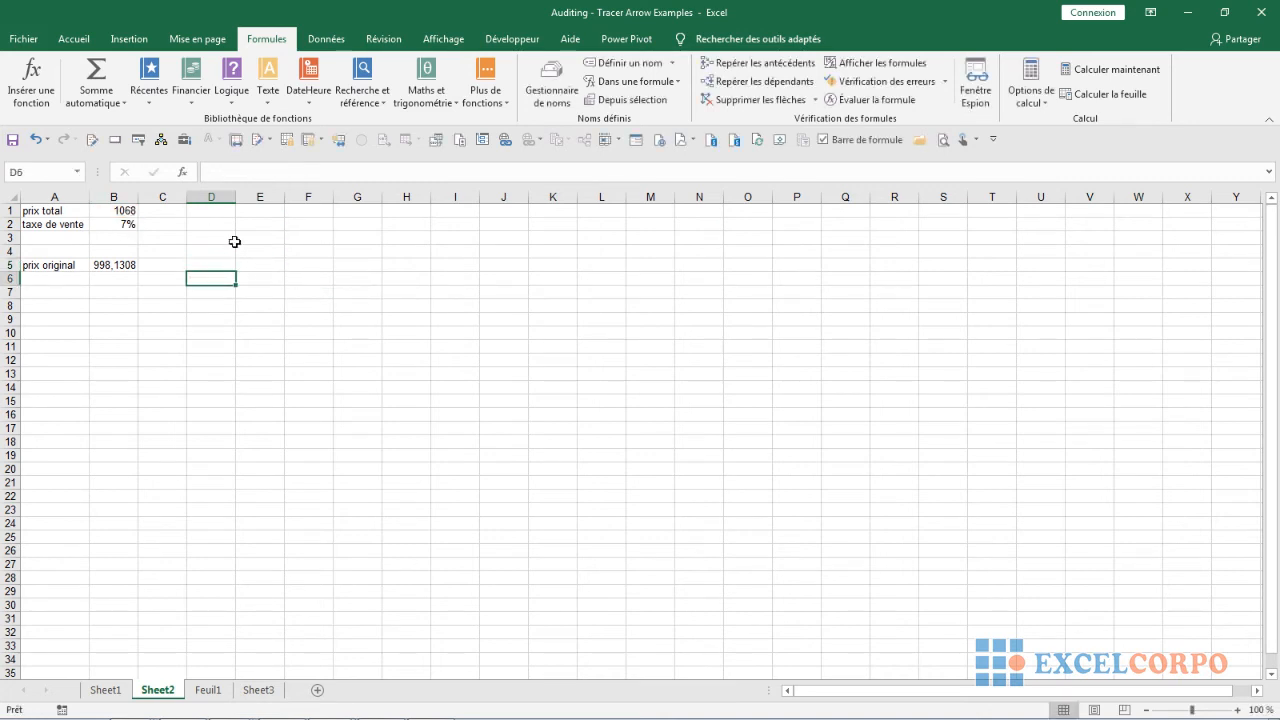
left_click(198, 265)
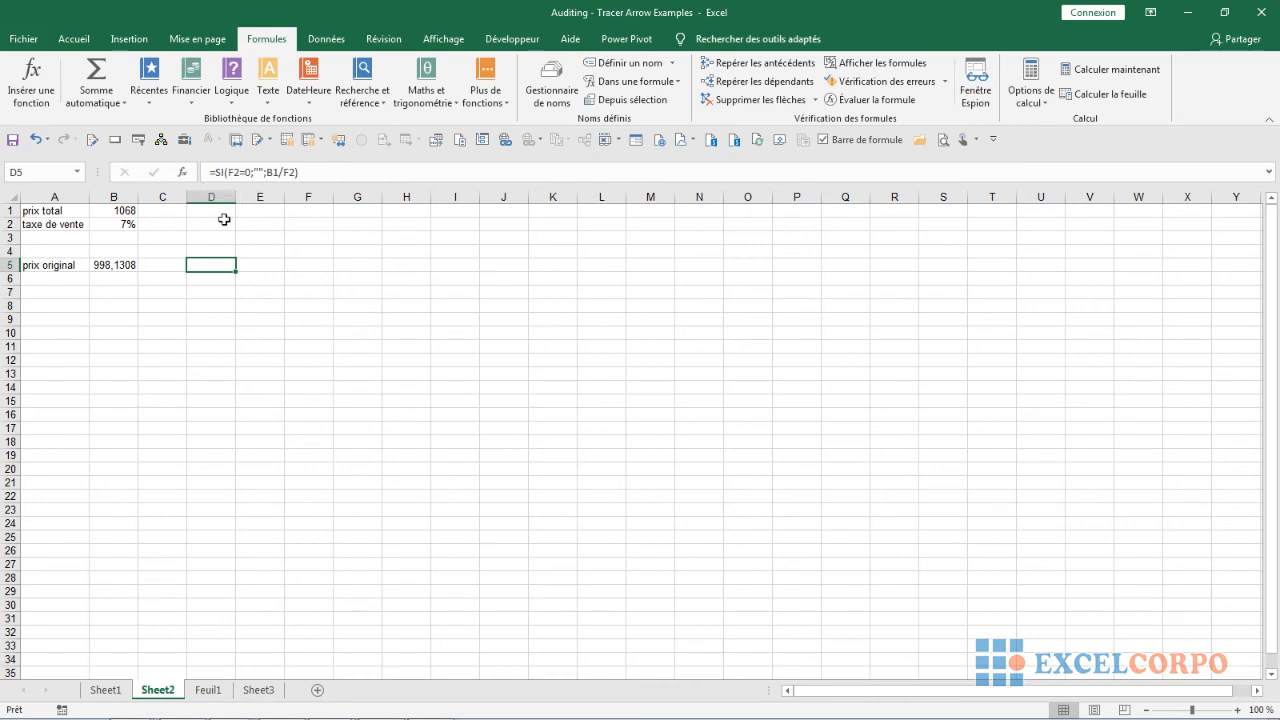
left_click(204, 352)
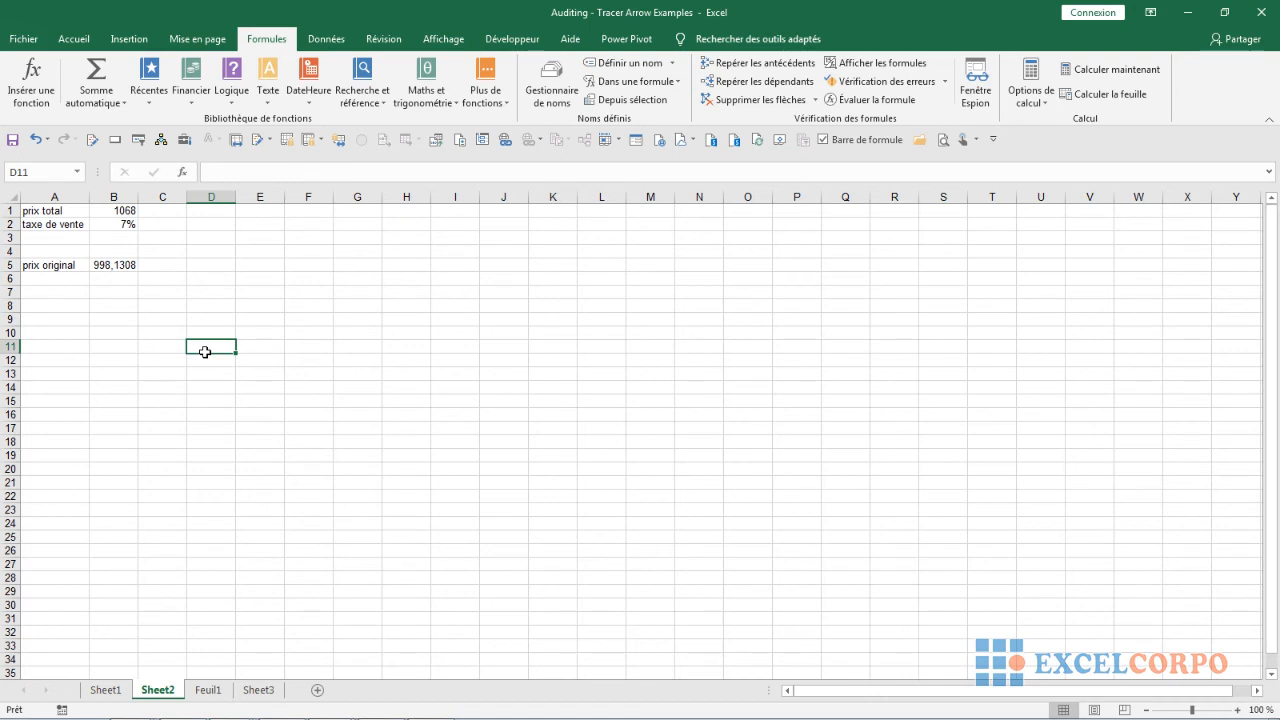
Step: Enter the self-referencing formula =C1+C2 in cell C1 of Sheet2, commit it and reselect the cell to review it
left_click(169, 209)
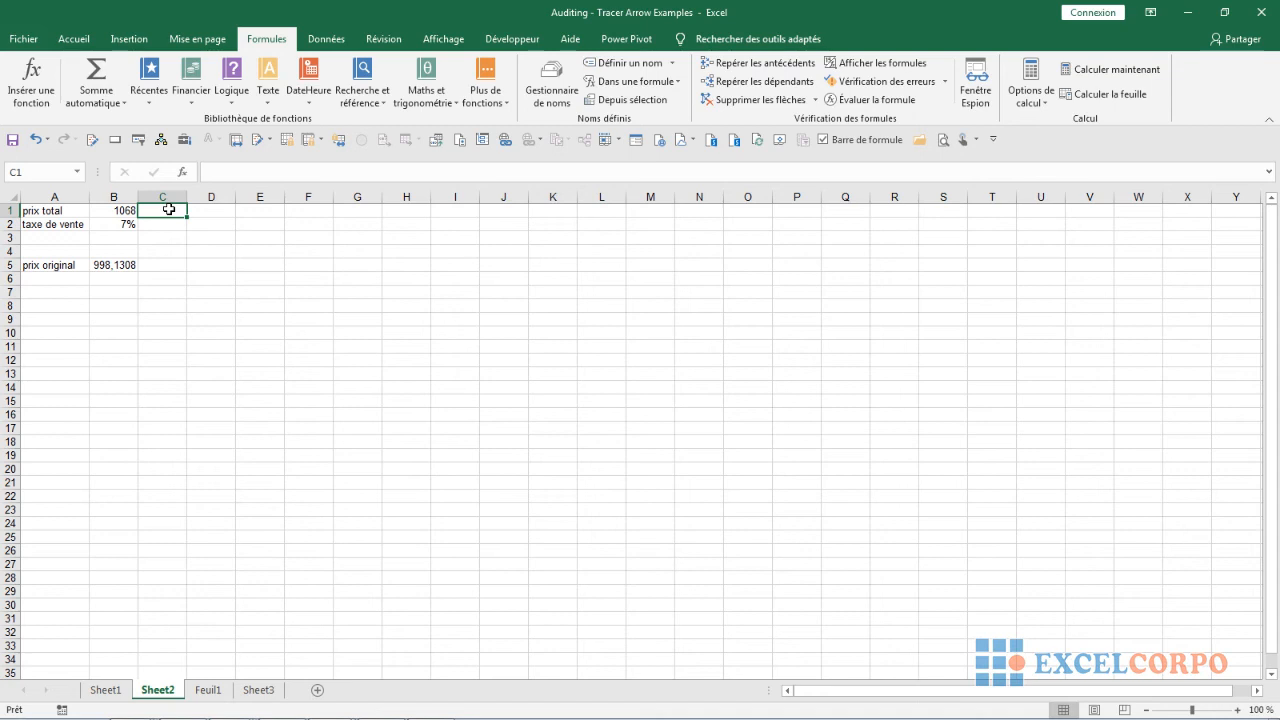
type("=")
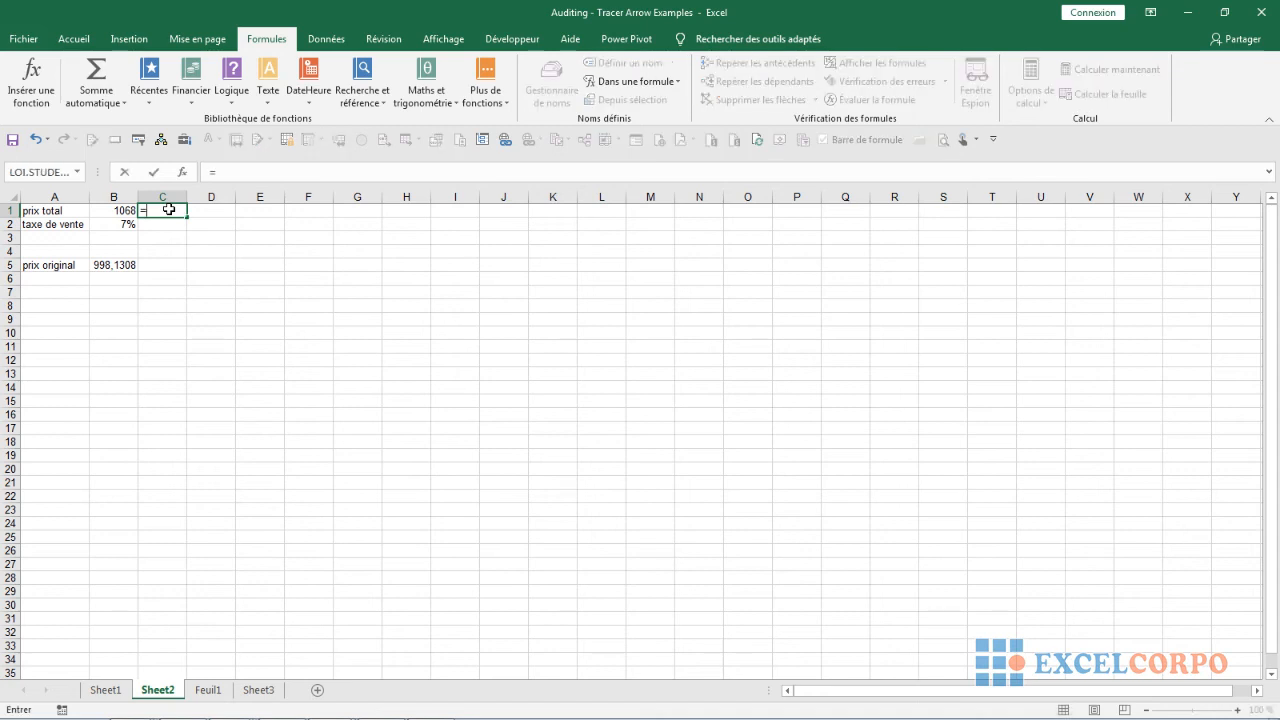
type("C1")
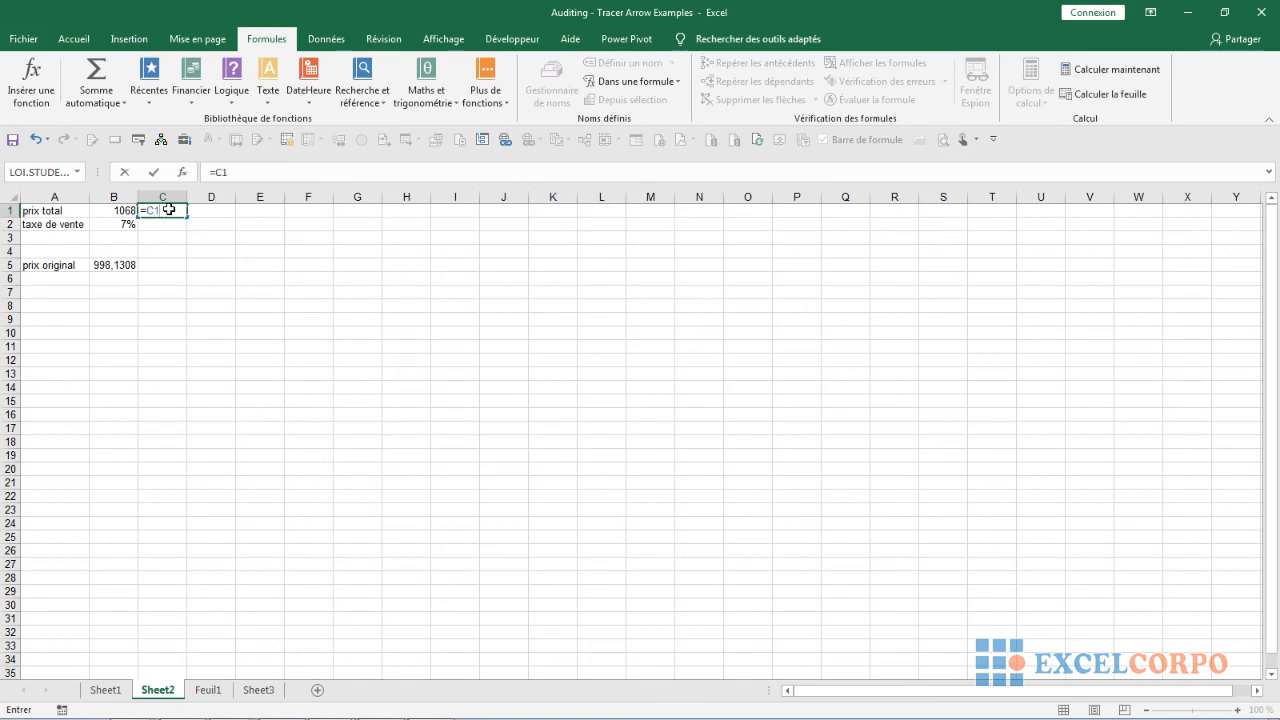
type("£")
key("BackSpace")
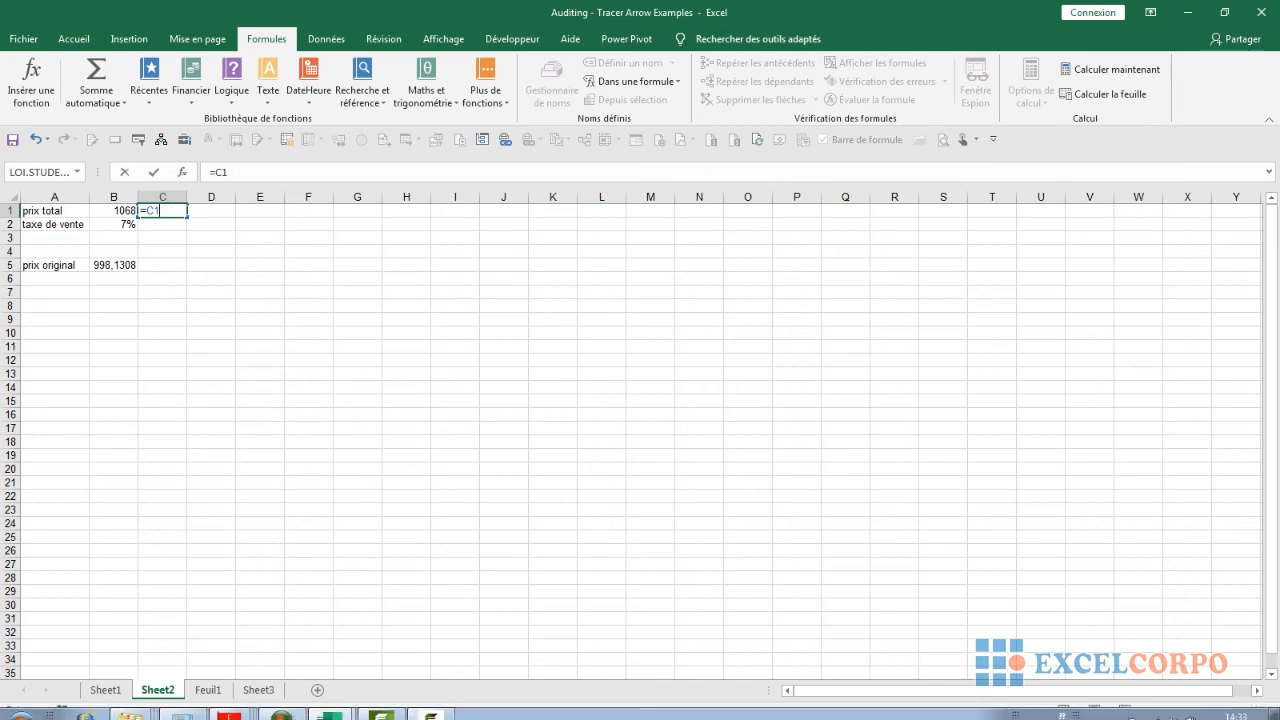
left_click(430, 712)
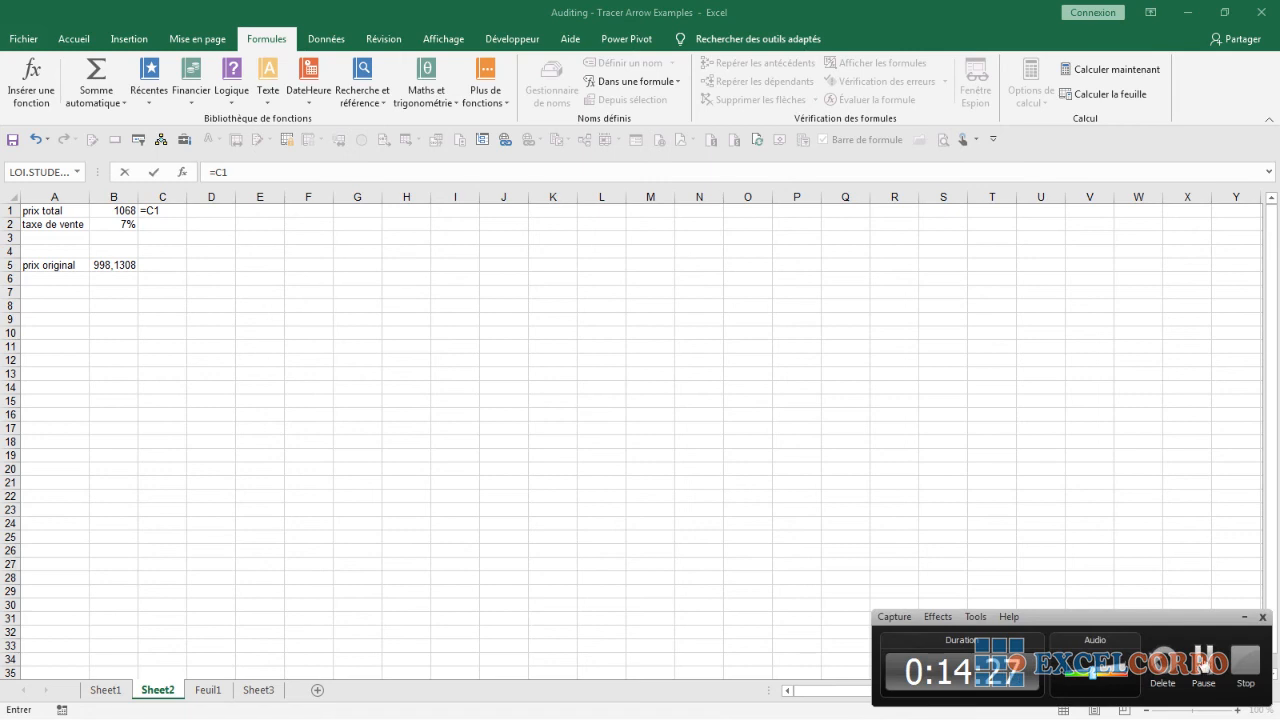
left_click(1203, 662)
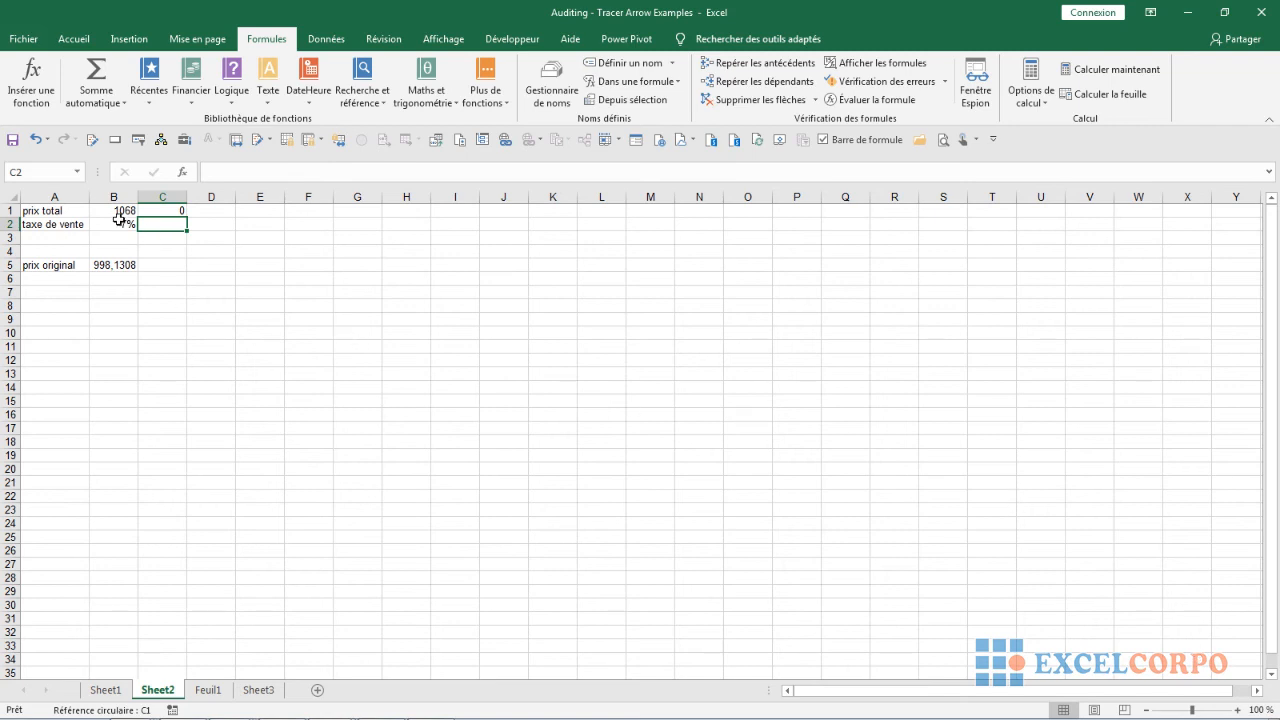
left_click(166, 210)
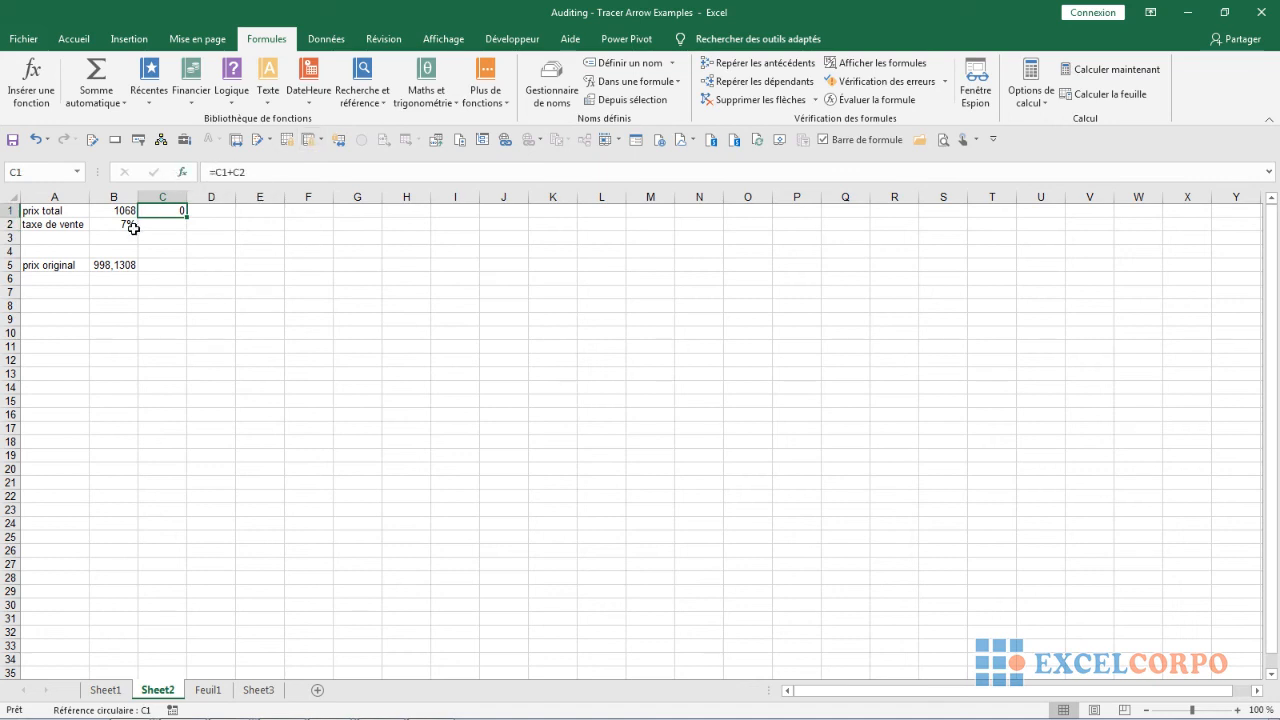
Step: Build an indirect circular reference with =15*G2 in E1 and =SOMME(C1:E1) in G2, and review G2's formula
left_click(146, 310)
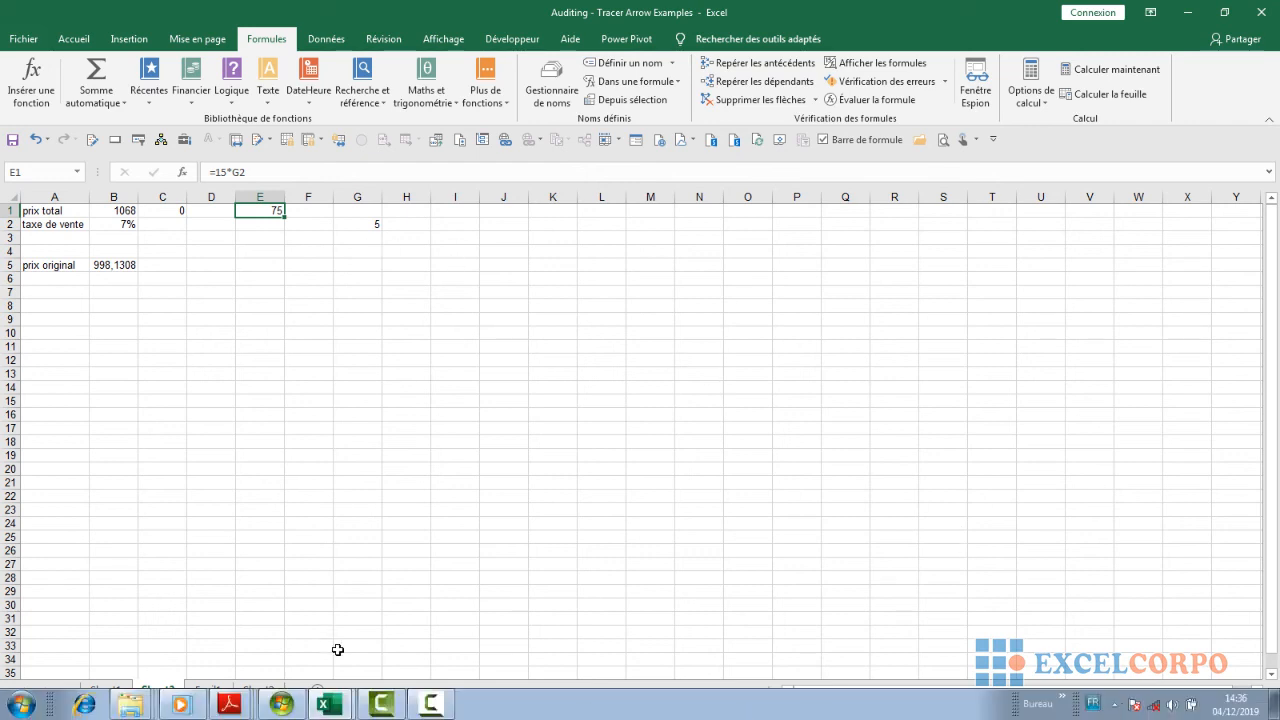
left_click(431, 704)
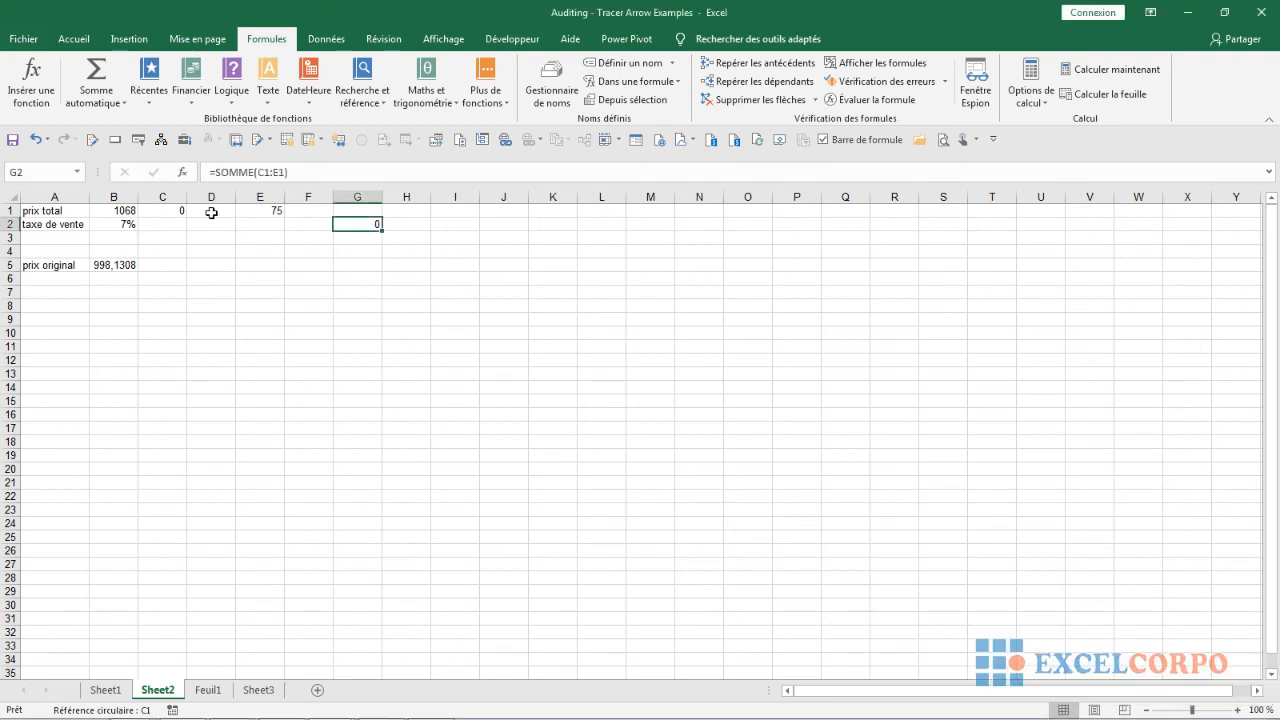
left_click(251, 210)
left_click(383, 224)
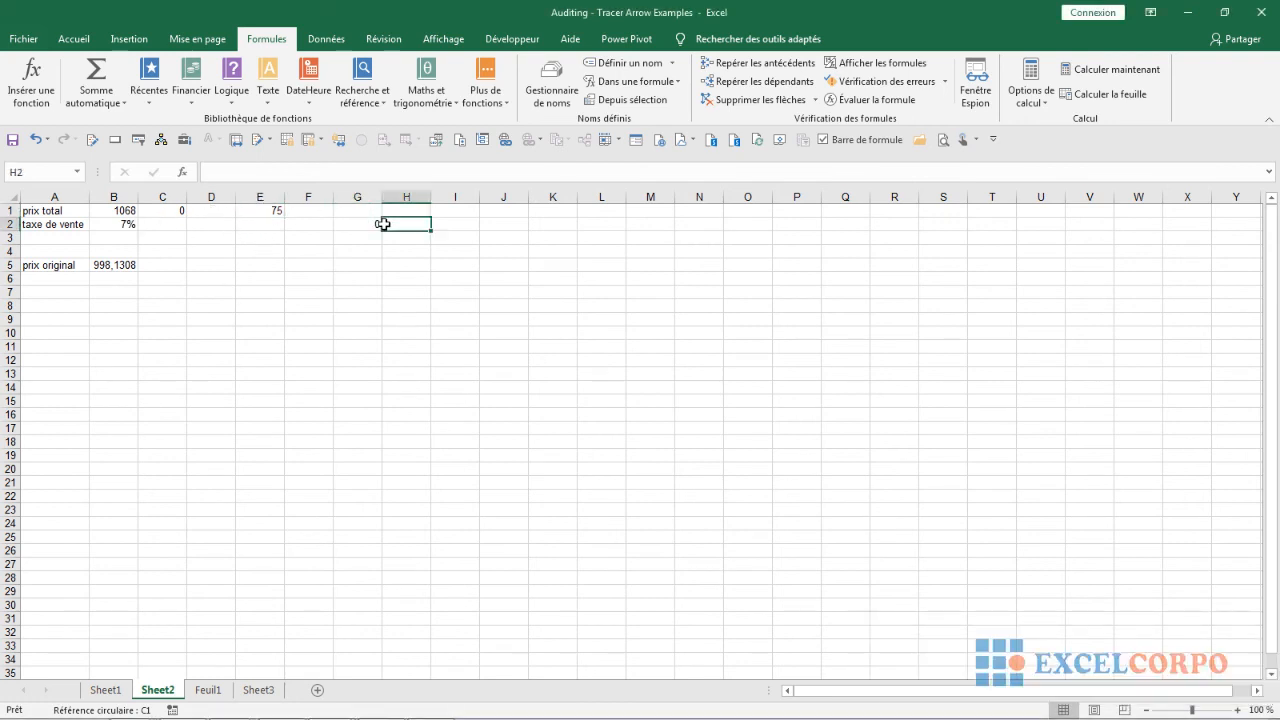
left_click(341, 224)
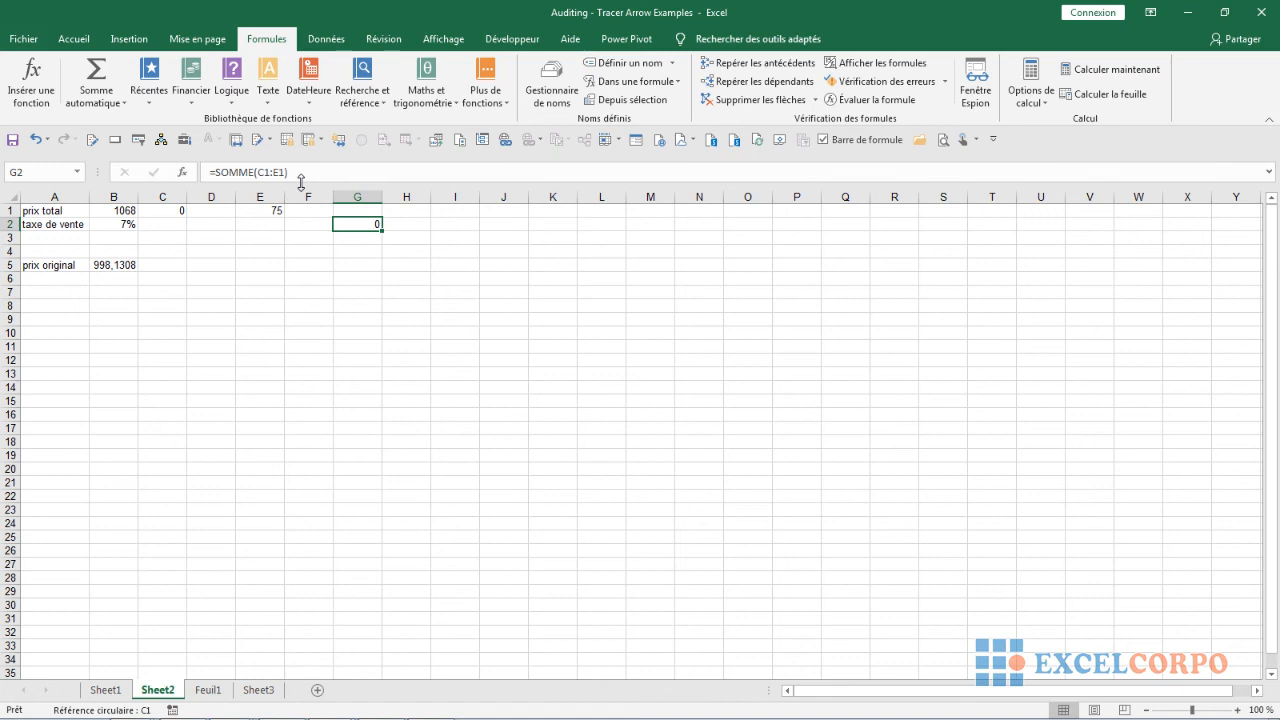
Step: Replace the total price in B1 with the formula =B5*(1+B2)
left_click(108, 211)
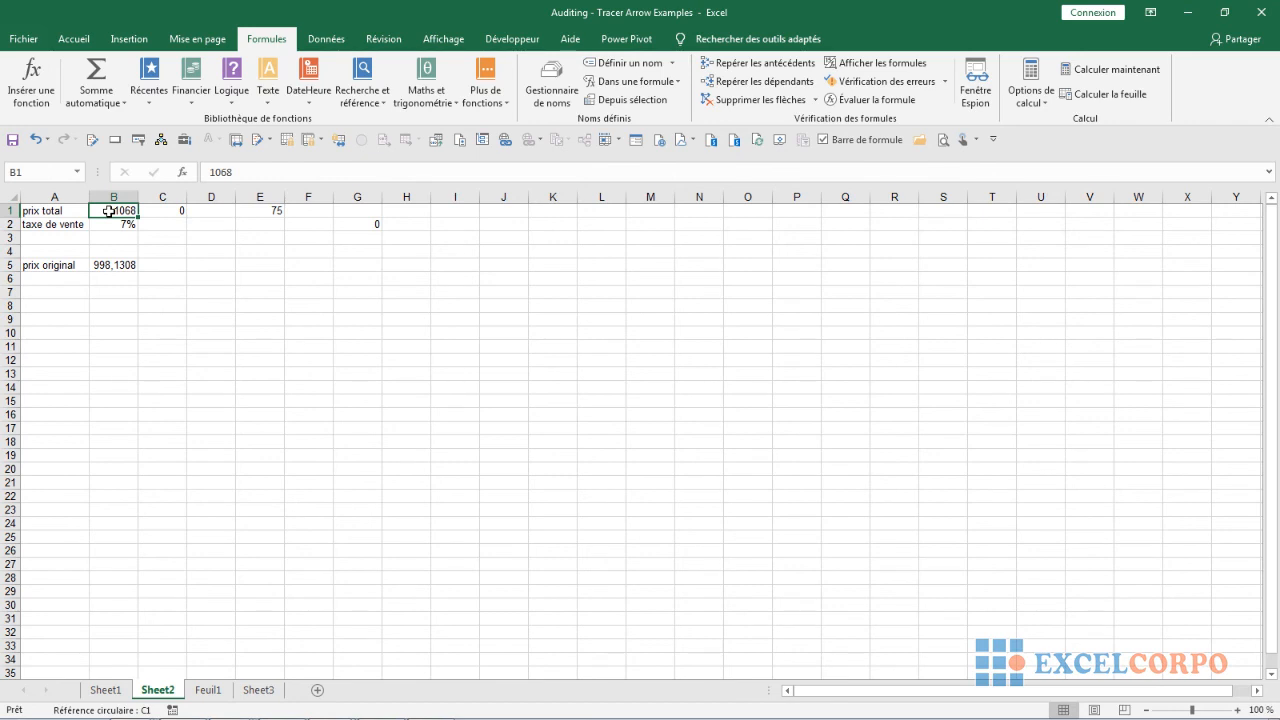
type("=")
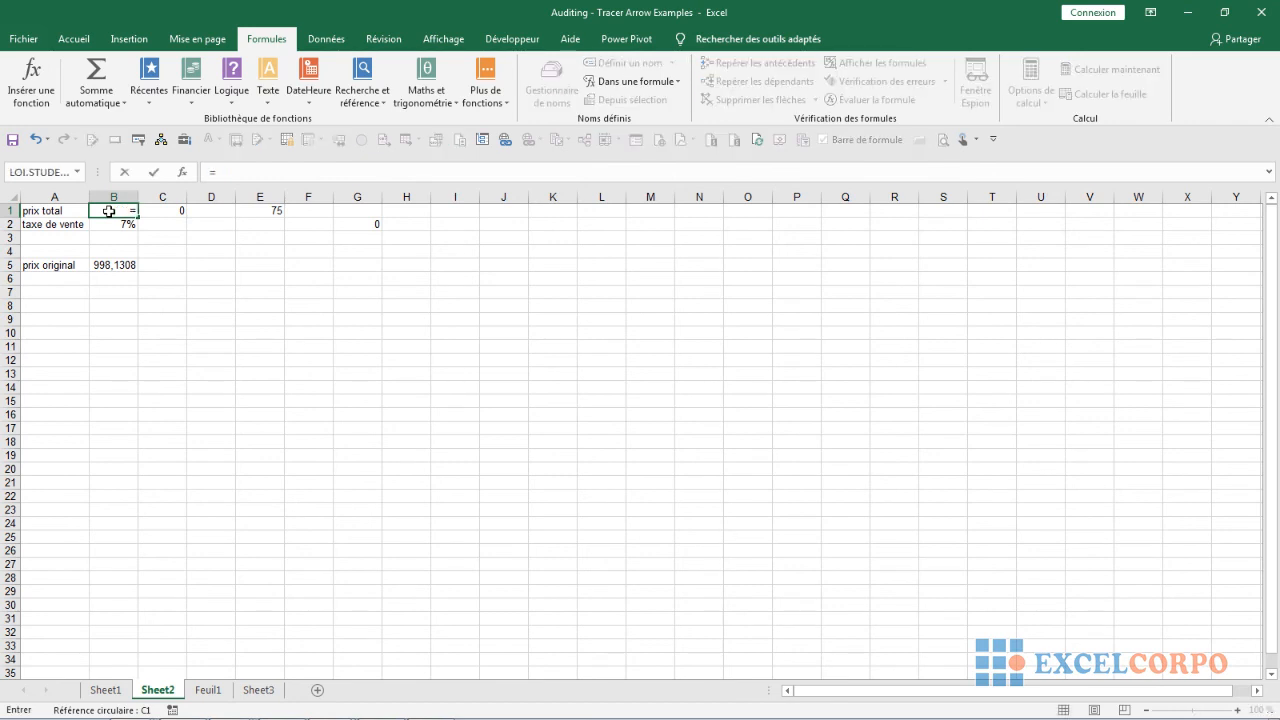
type("B5")
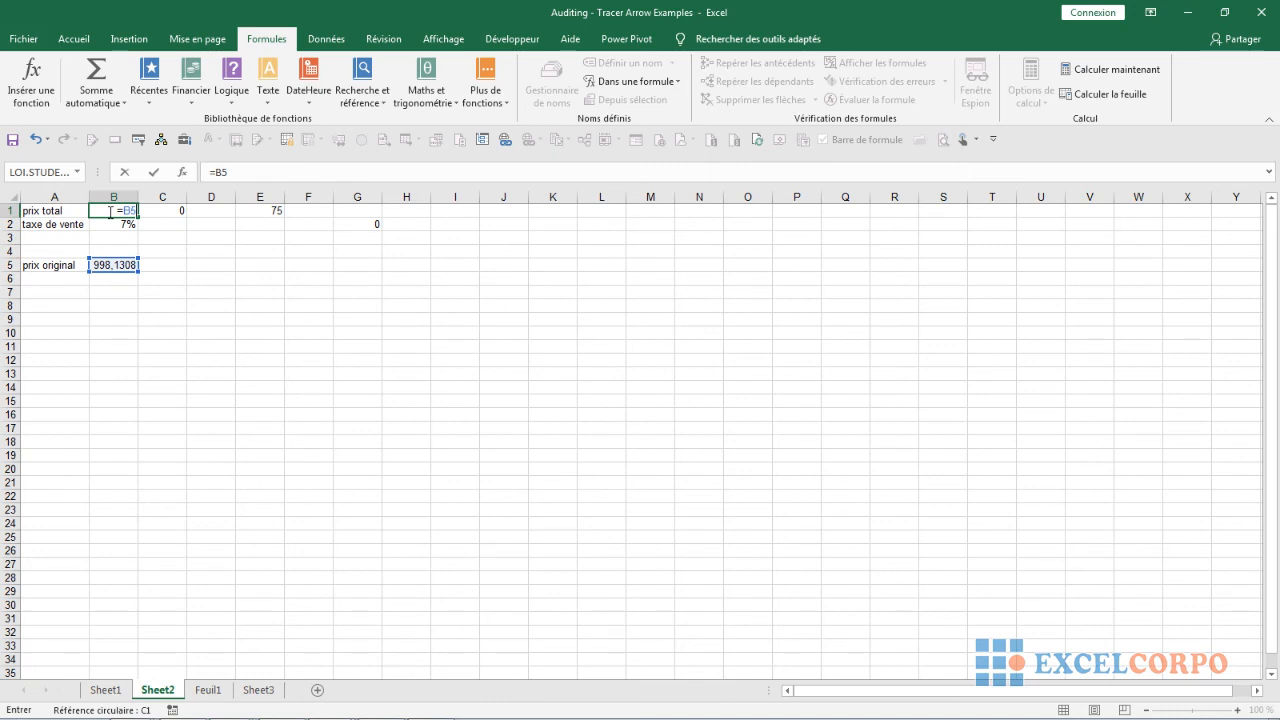
type("*(1+B2")
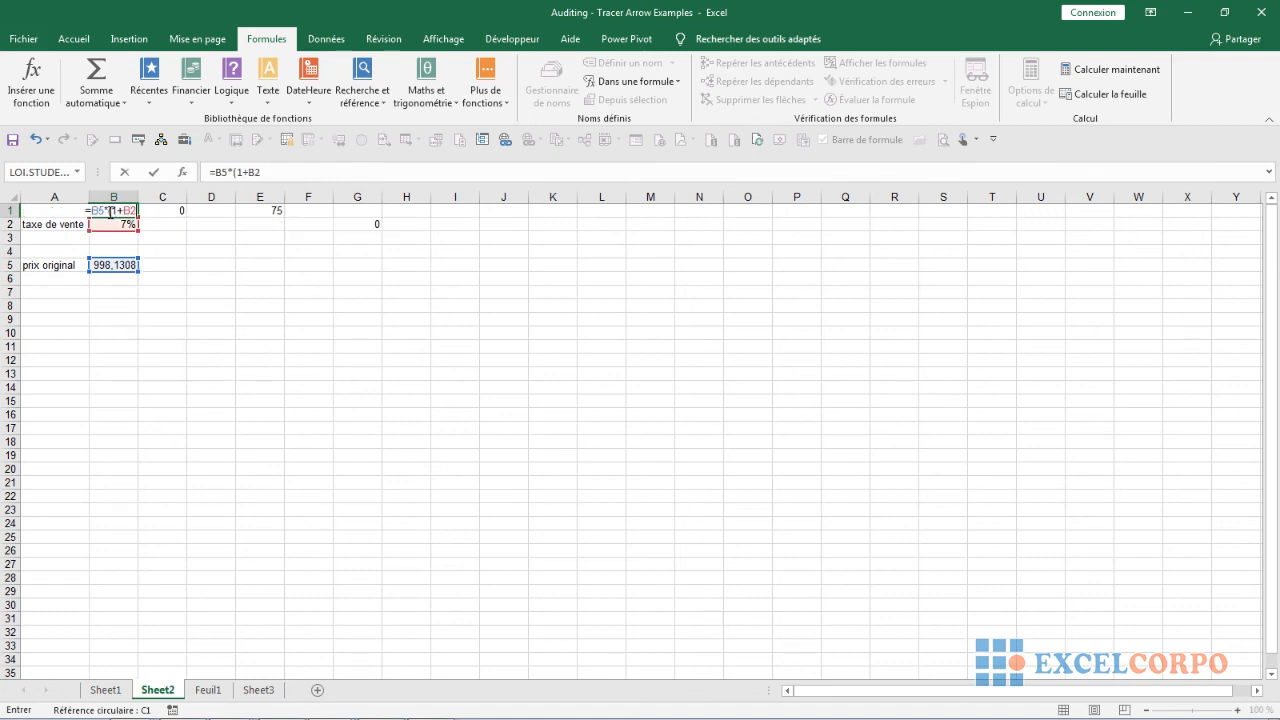
type(")")
key("Return")
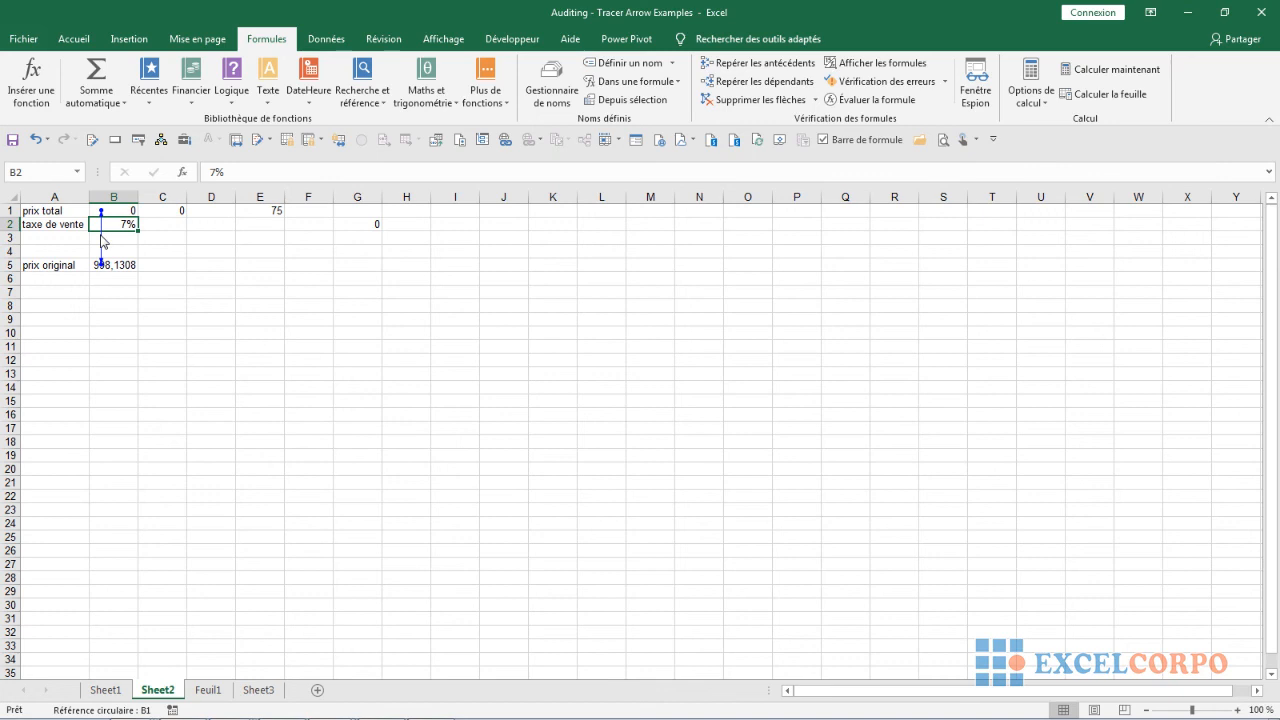
Step: Save the Auditing - Tracer Arrow Examples workbook
key("ctrl+s")
mouse_move(112, 718)
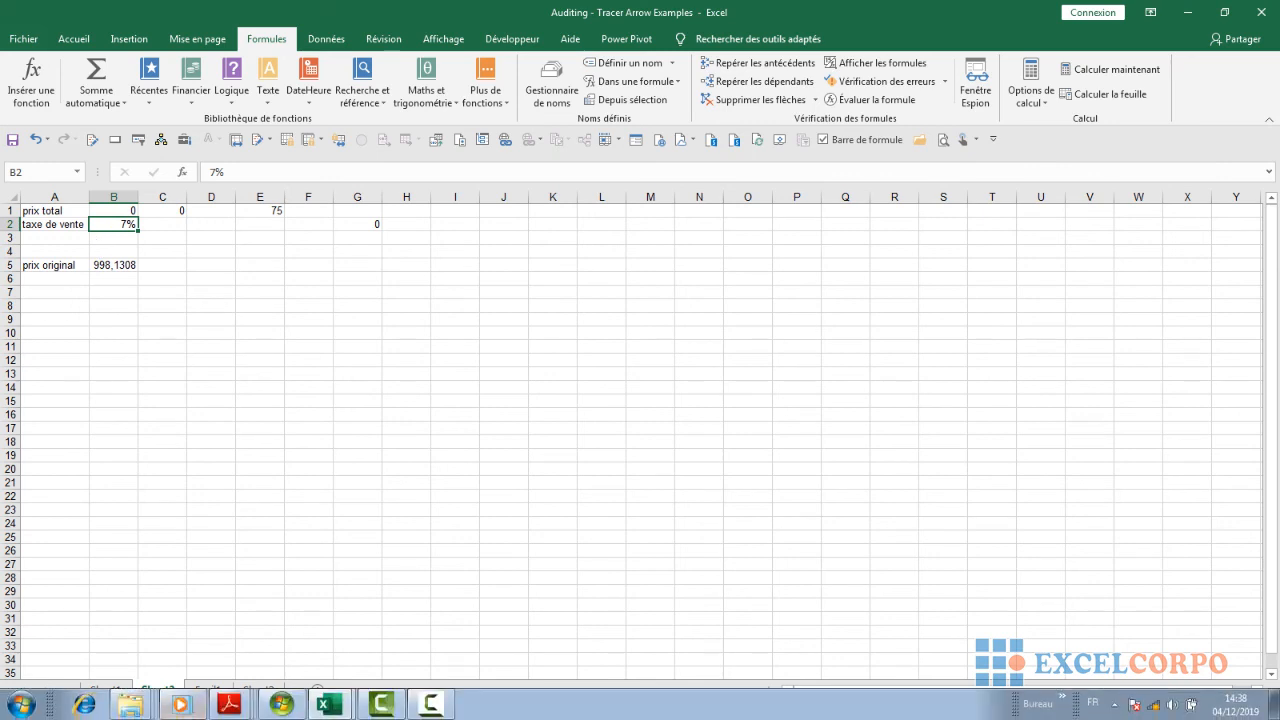
left_click(430, 704)
left_click(1204, 658)
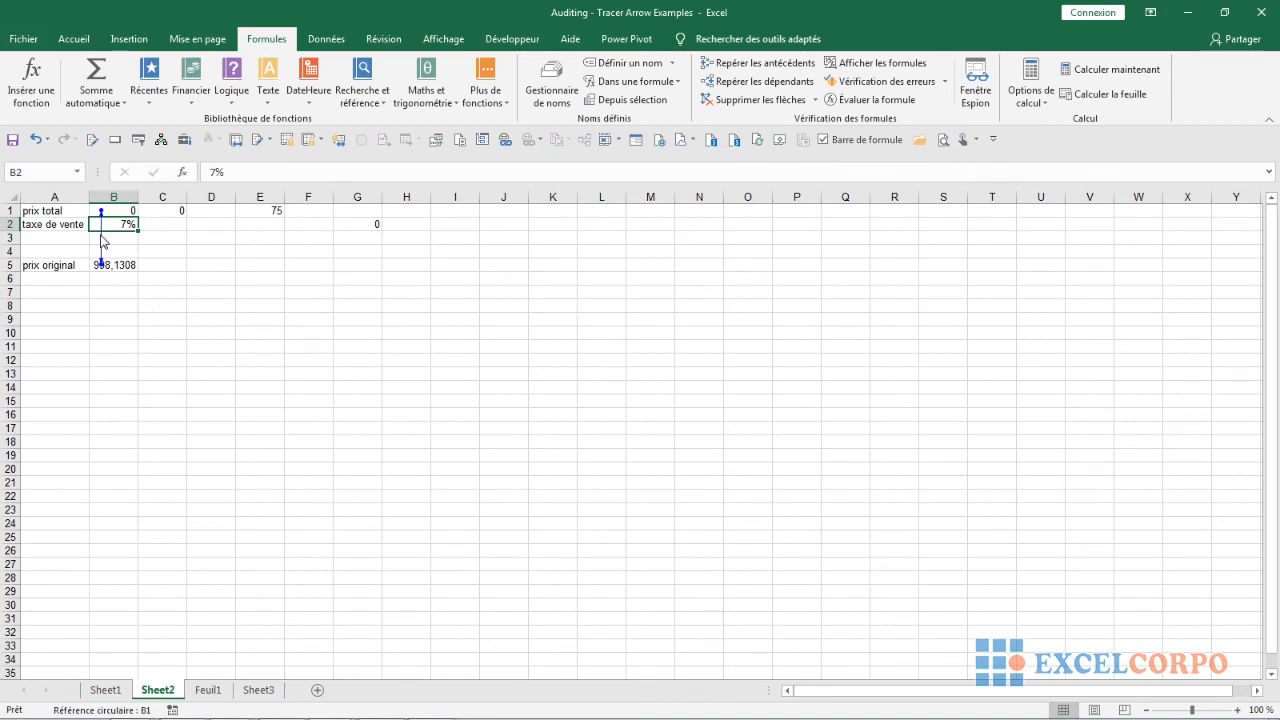
key("ctrl+s")
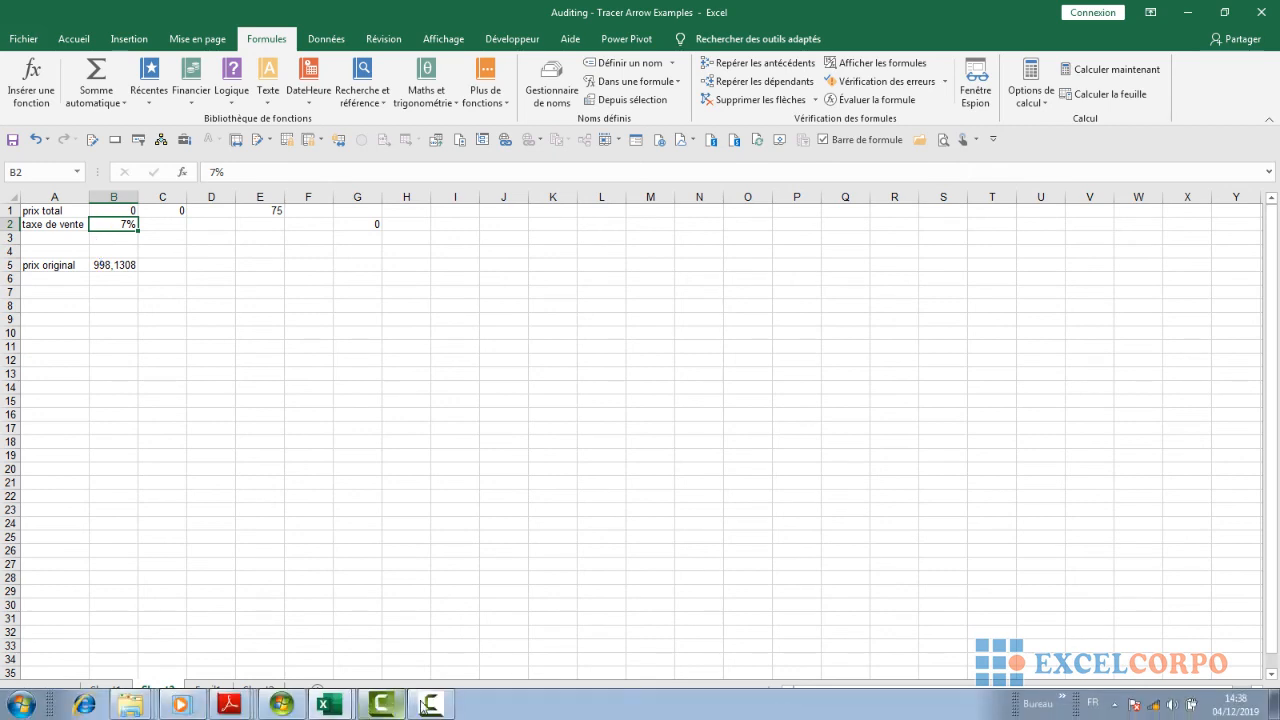
left_click(424, 707)
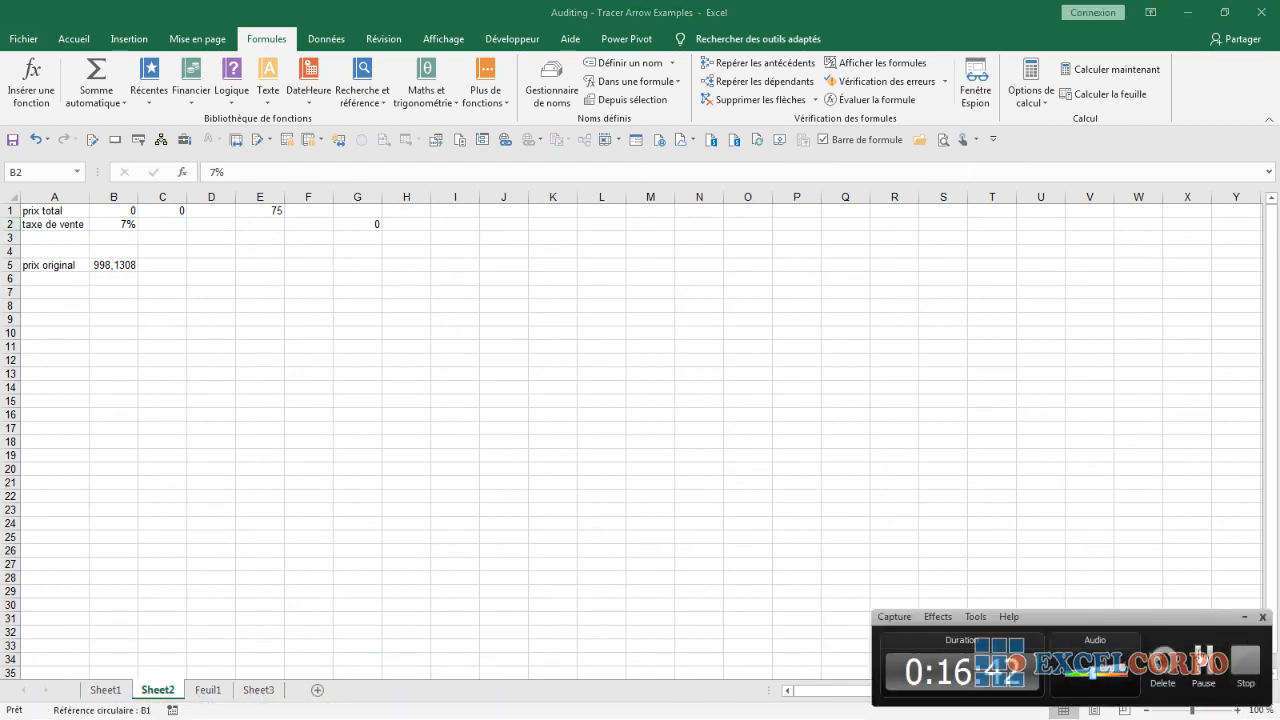